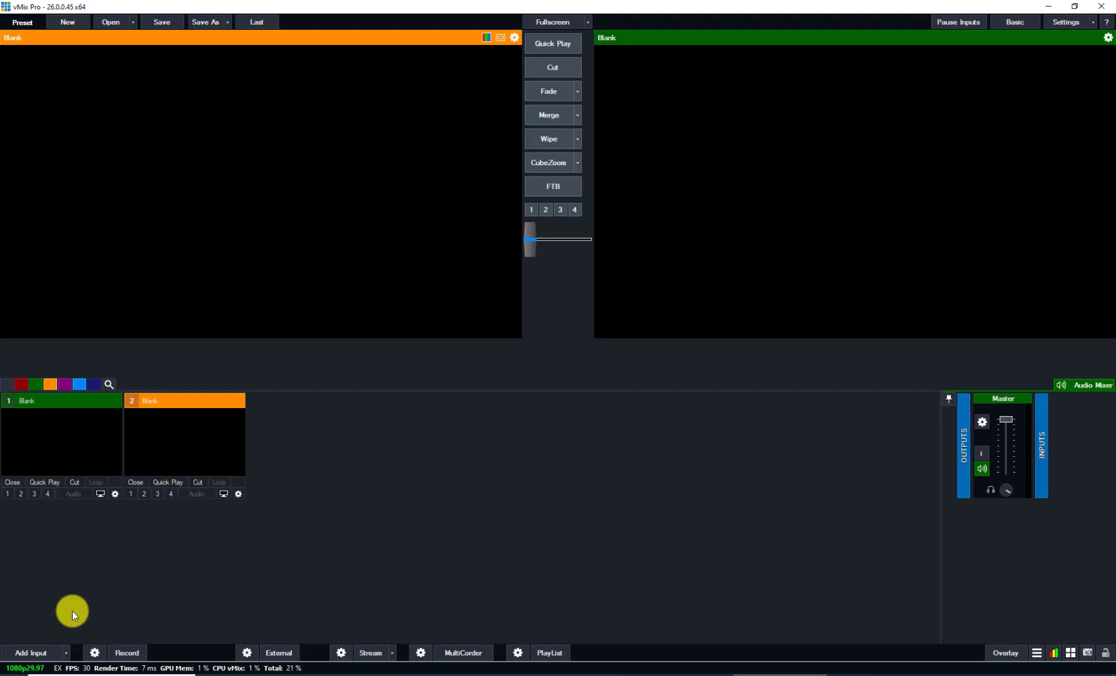
# Open the input selection window and review the title template files in the Final LowerThird folder in File Explorer
pyautogui.click(28, 654)
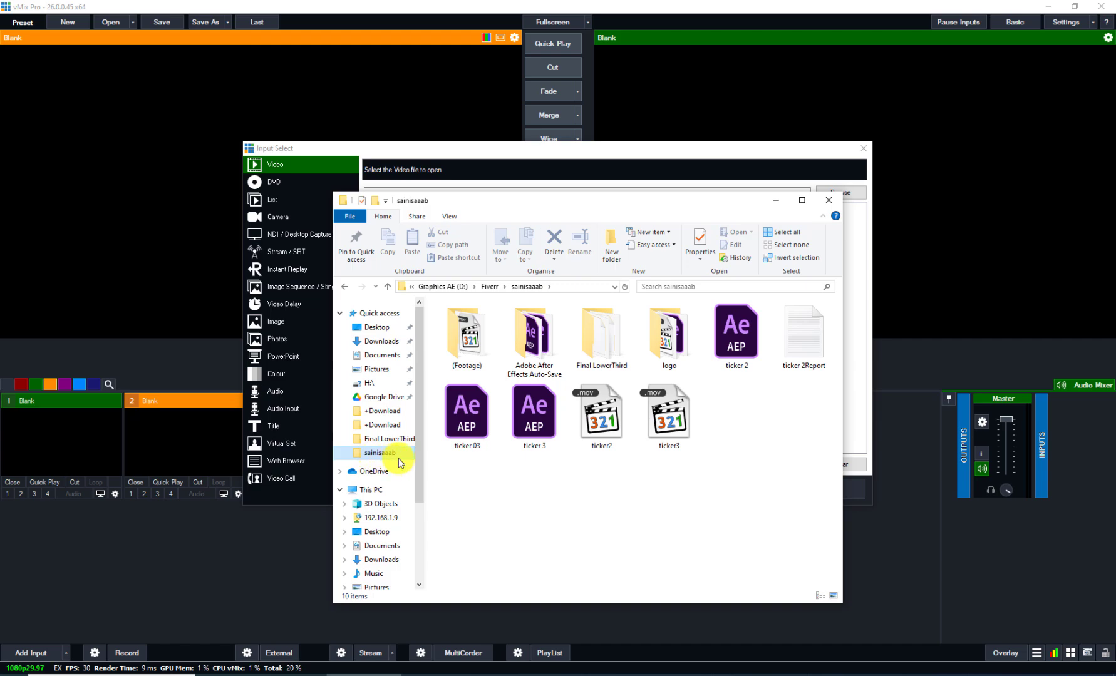
pyautogui.doubleClick(600, 355)
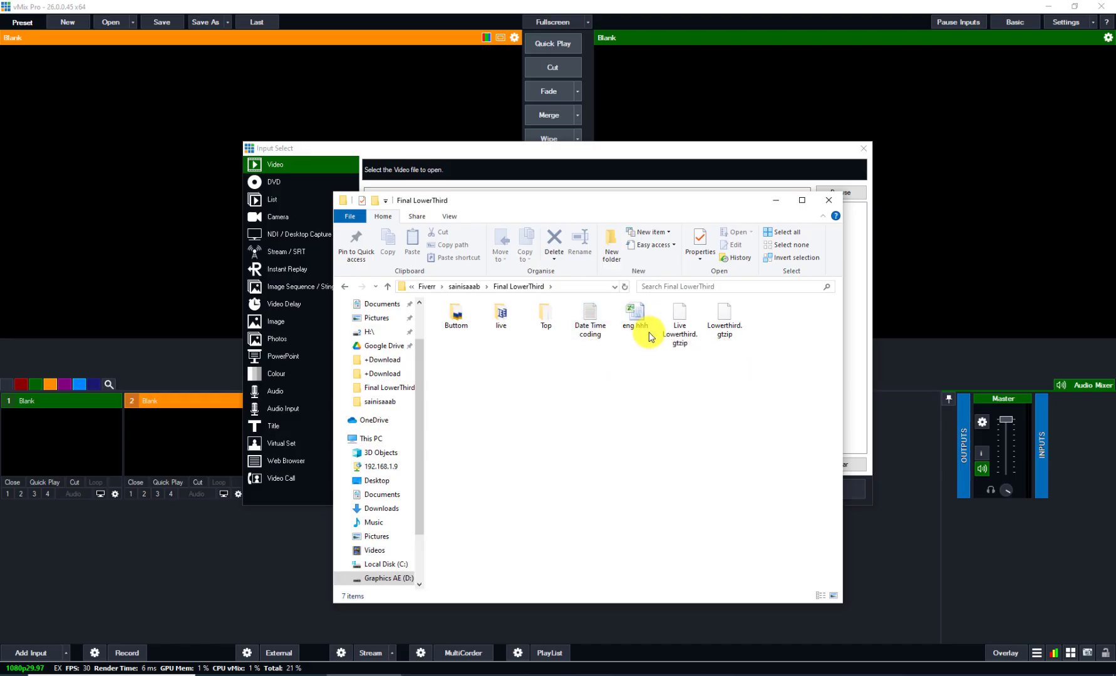
pyautogui.click(684, 337)
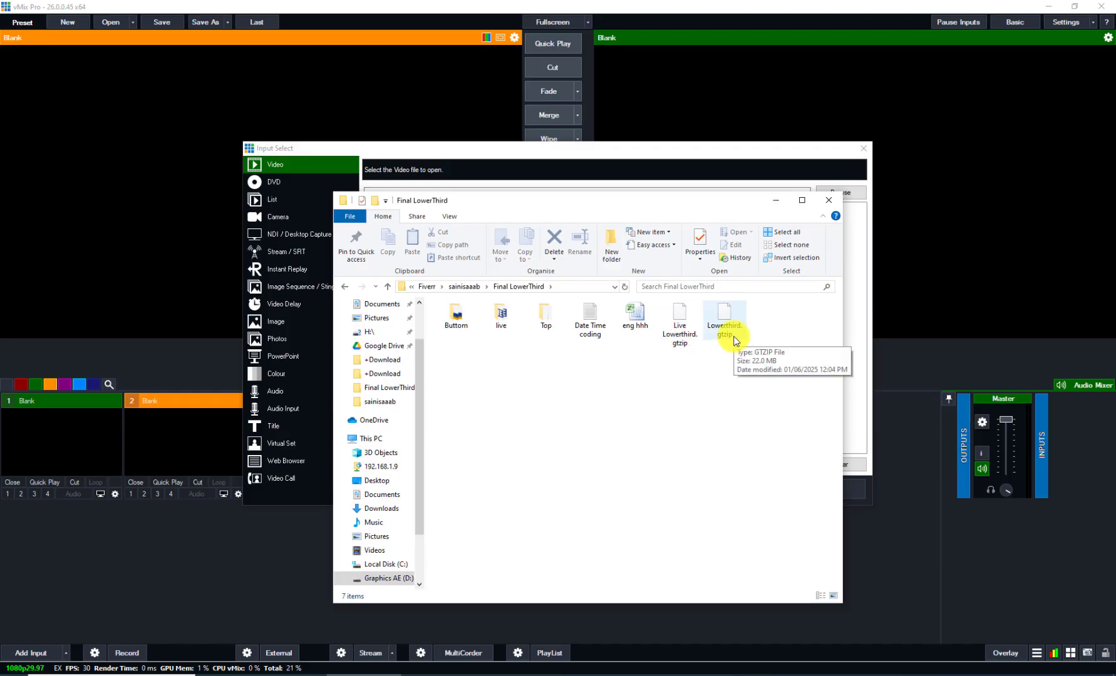
pyautogui.click(776, 200)
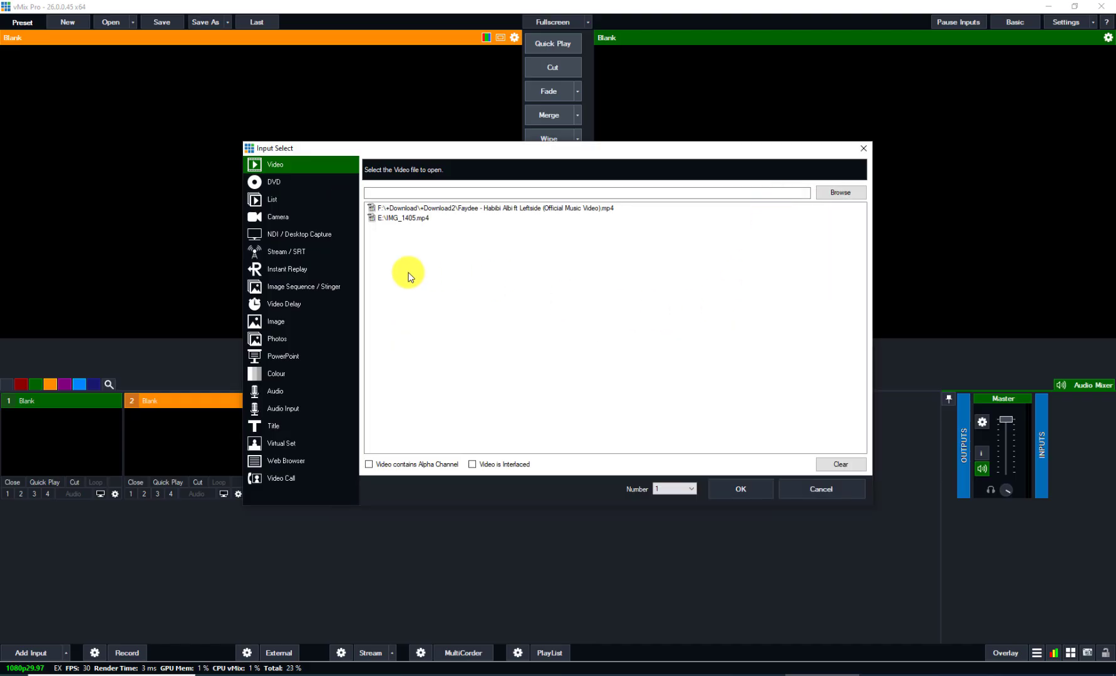
# Add the Live Lowerthird.gtzip title from the Final LowerThird folder as a new input
pyautogui.click(285, 429)
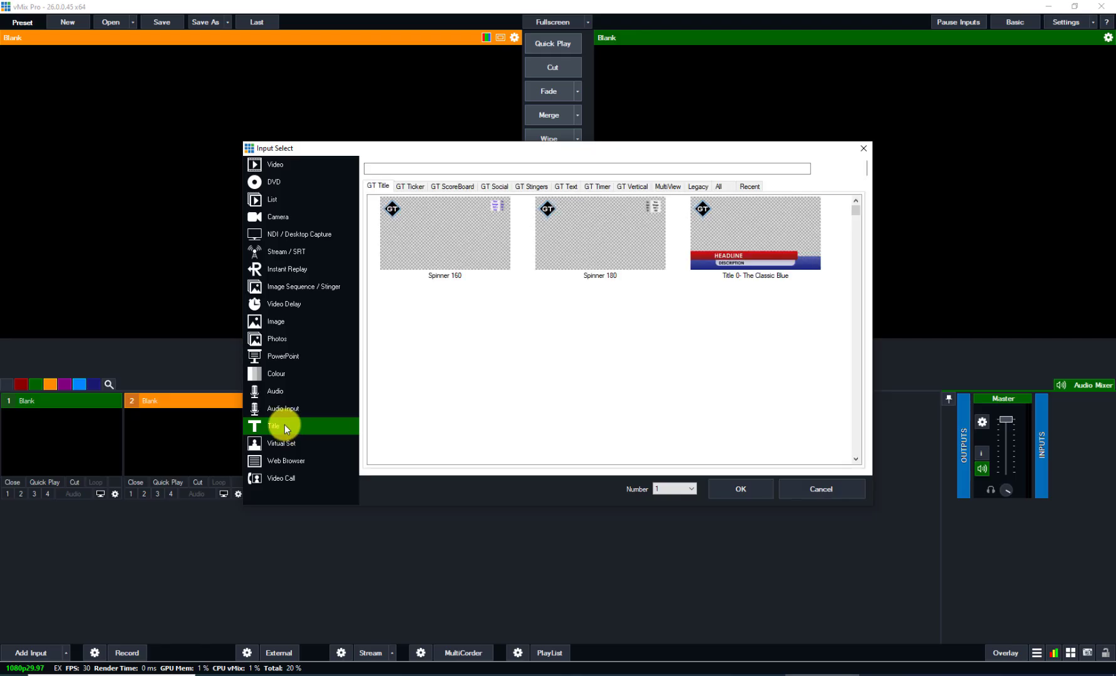
pyautogui.moveTo(501, 155); pyautogui.dragTo(511, 216)
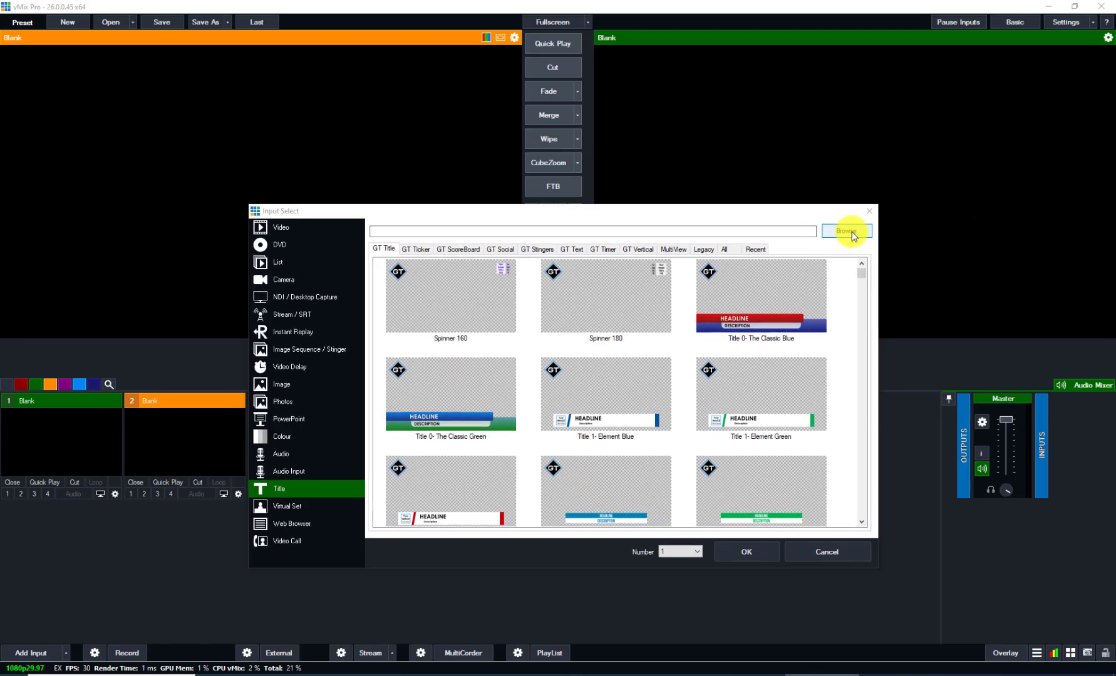
pyautogui.click(847, 231)
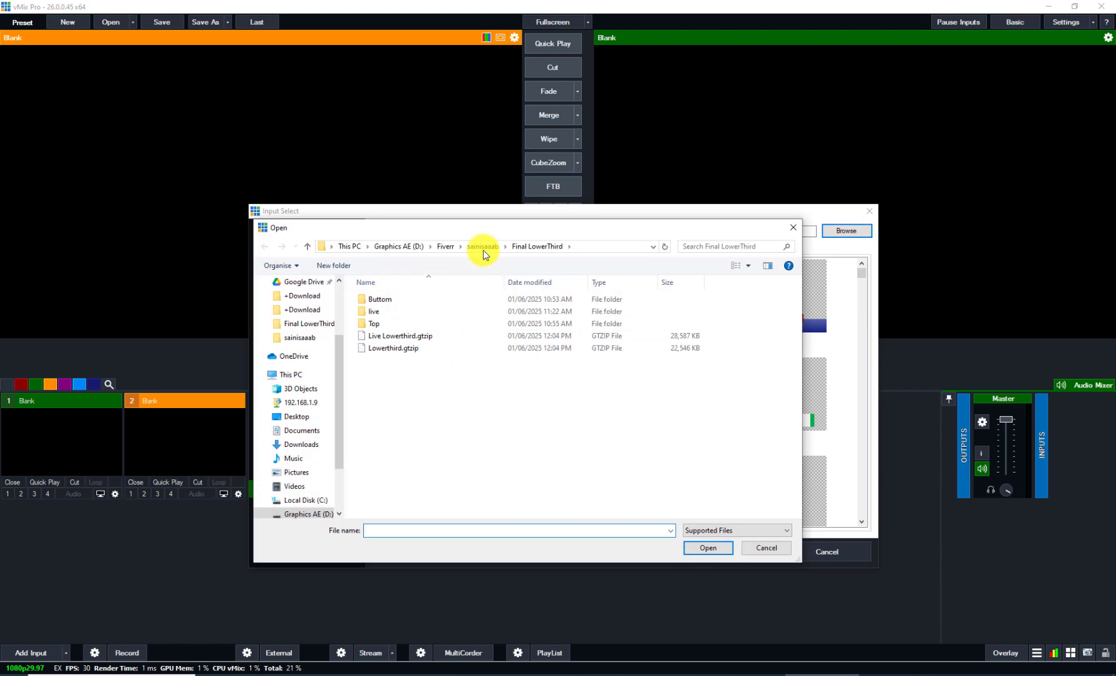
pyautogui.moveTo(498, 232); pyautogui.dragTo(576, 235)
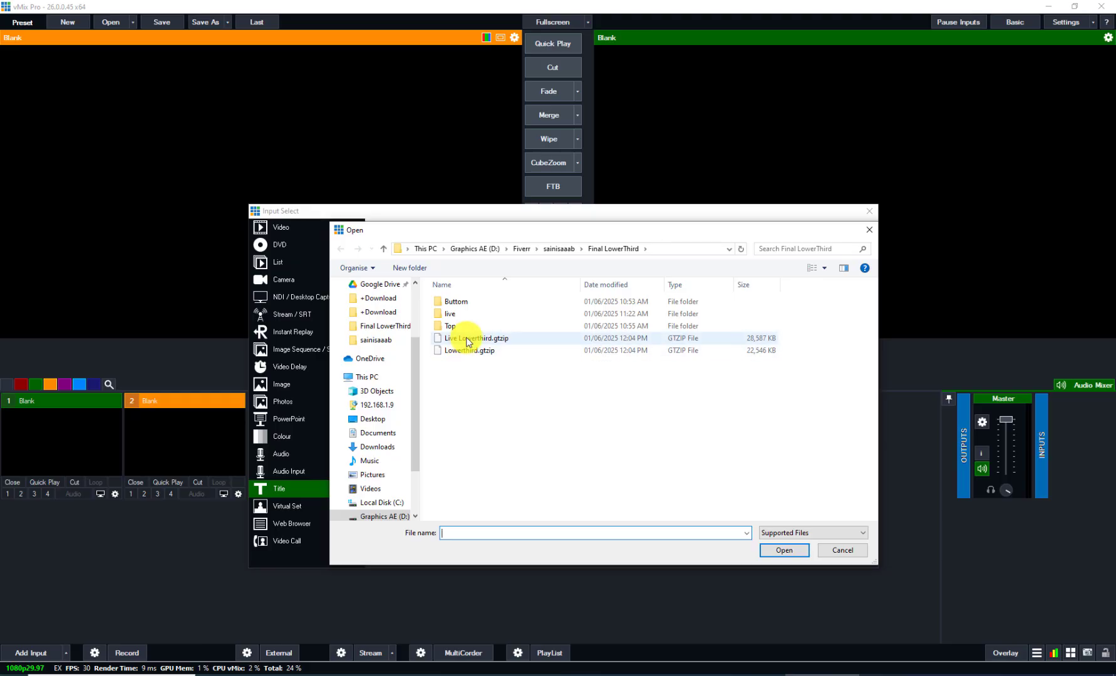
pyautogui.click(503, 339)
pyautogui.click(784, 550)
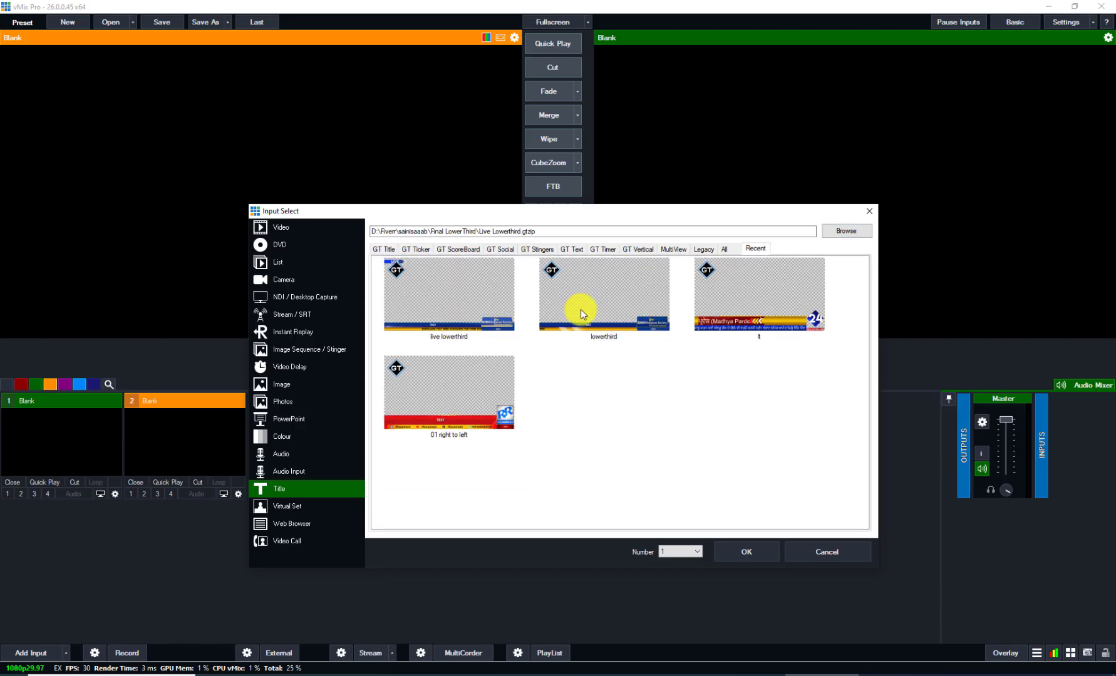
pyautogui.click(452, 298)
pyautogui.click(747, 552)
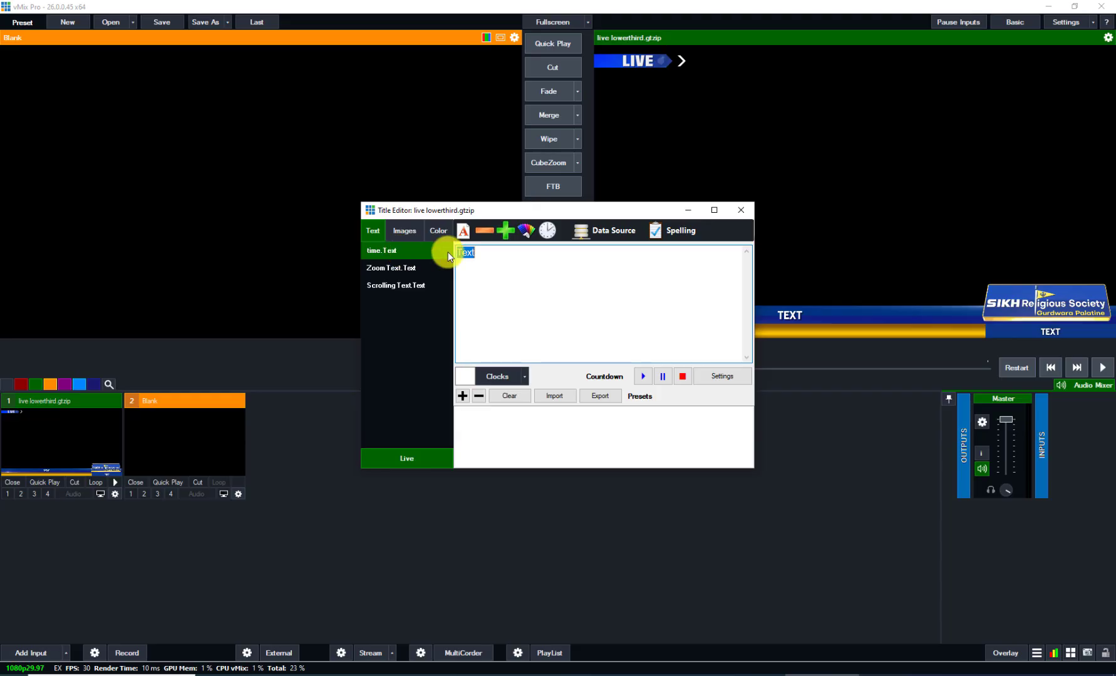
# Create a Text data source for the title that reads the Date Time coding.txt file
pyautogui.click(609, 236)
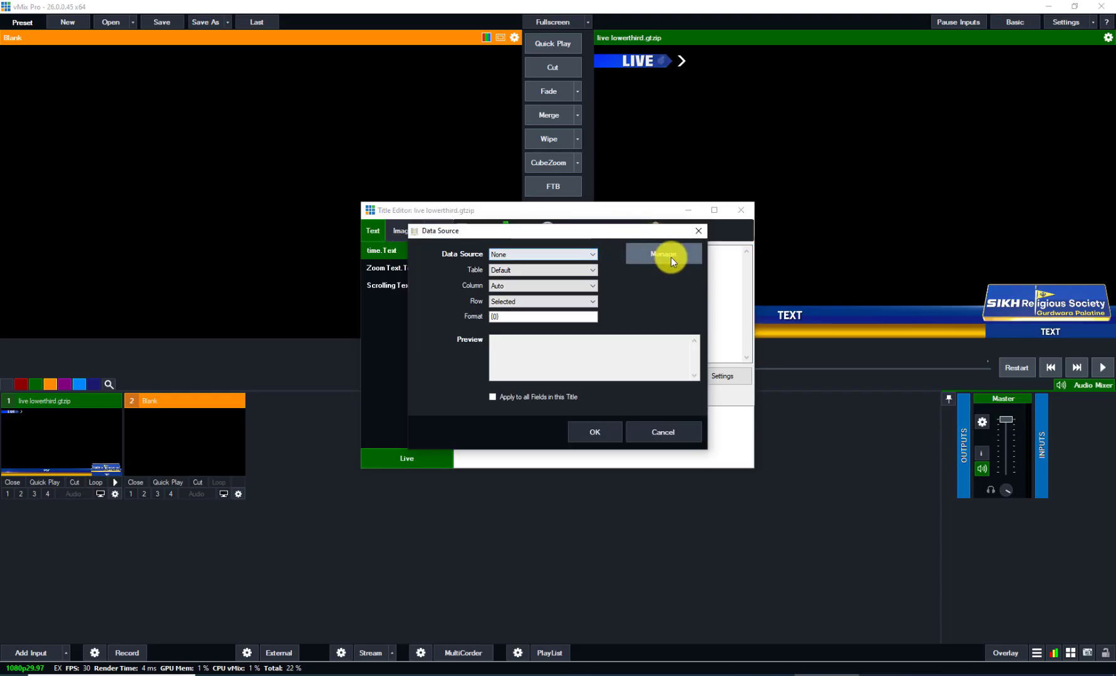
pyautogui.click(671, 258)
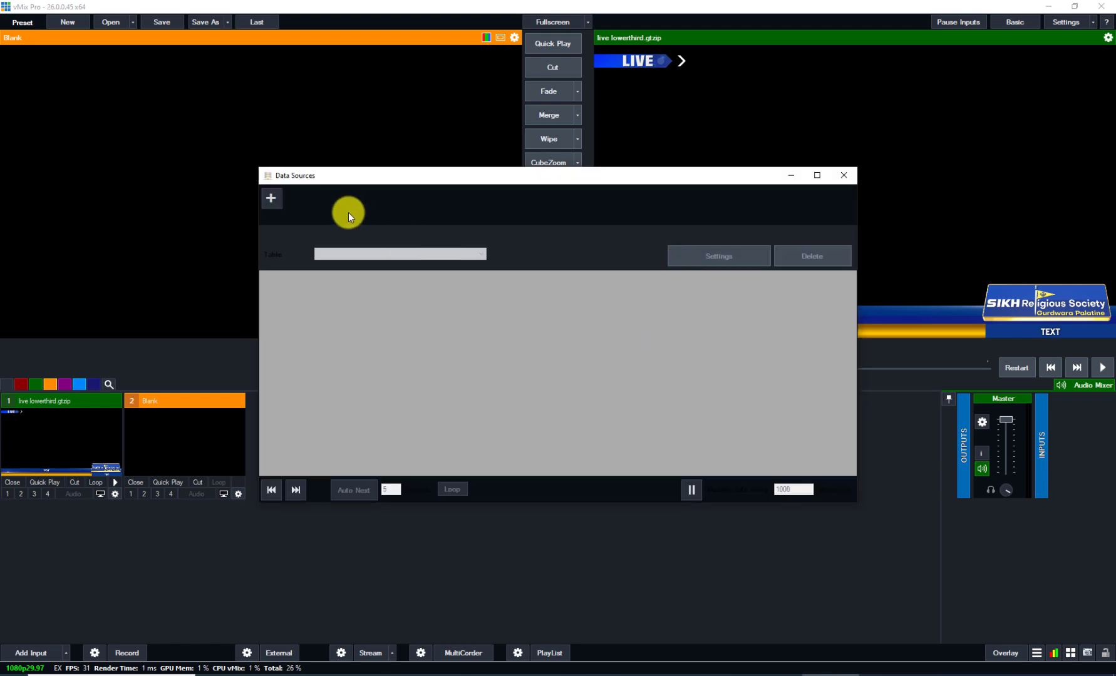
pyautogui.click(276, 201)
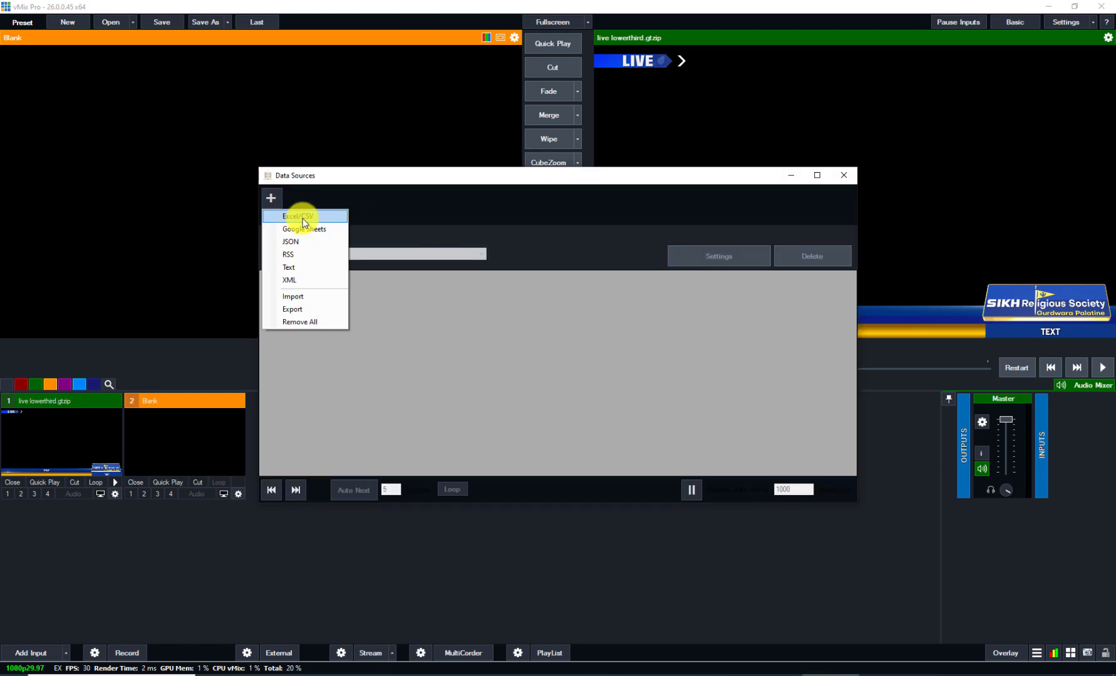
pyautogui.click(300, 266)
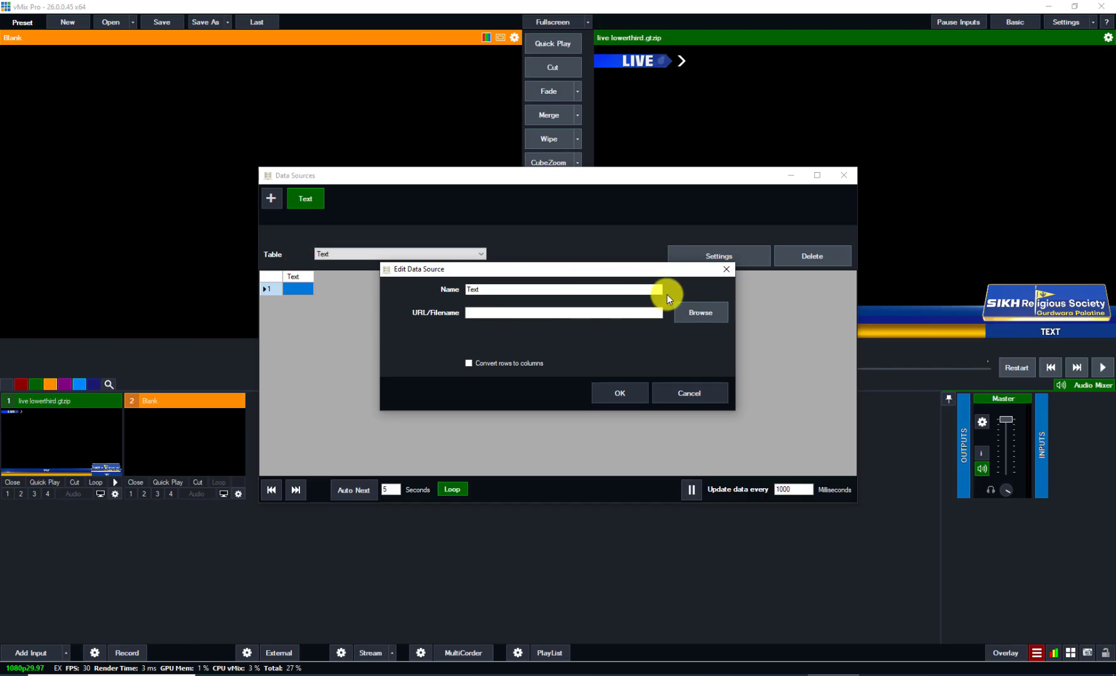
pyautogui.click(698, 315)
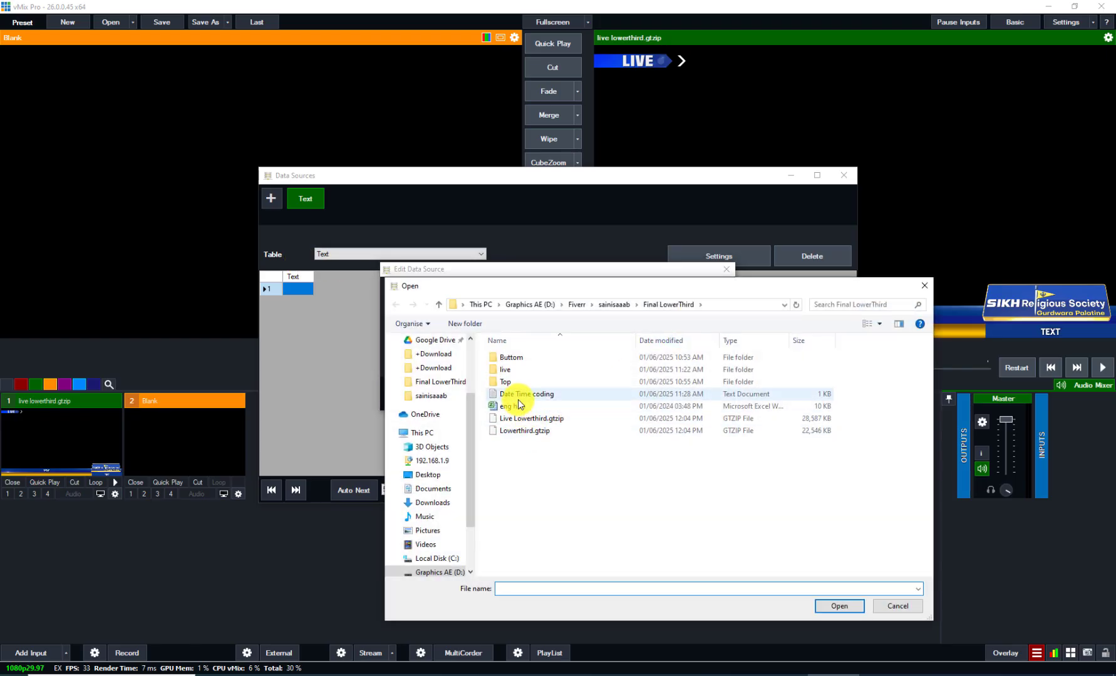
pyautogui.click(524, 395)
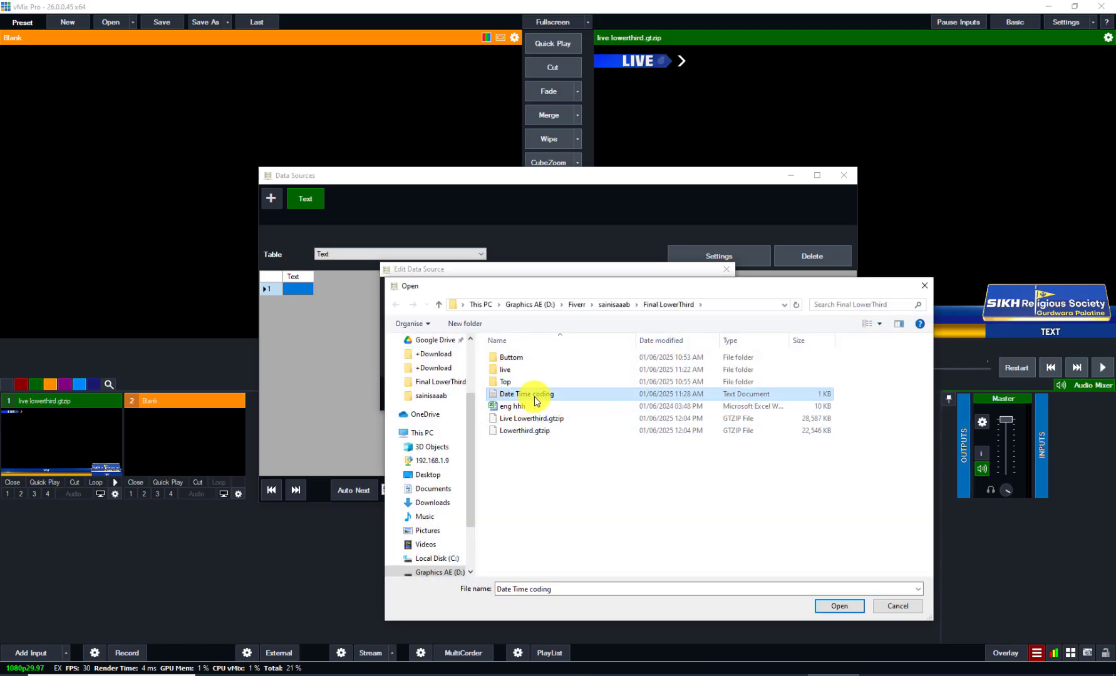
pyautogui.click(839, 609)
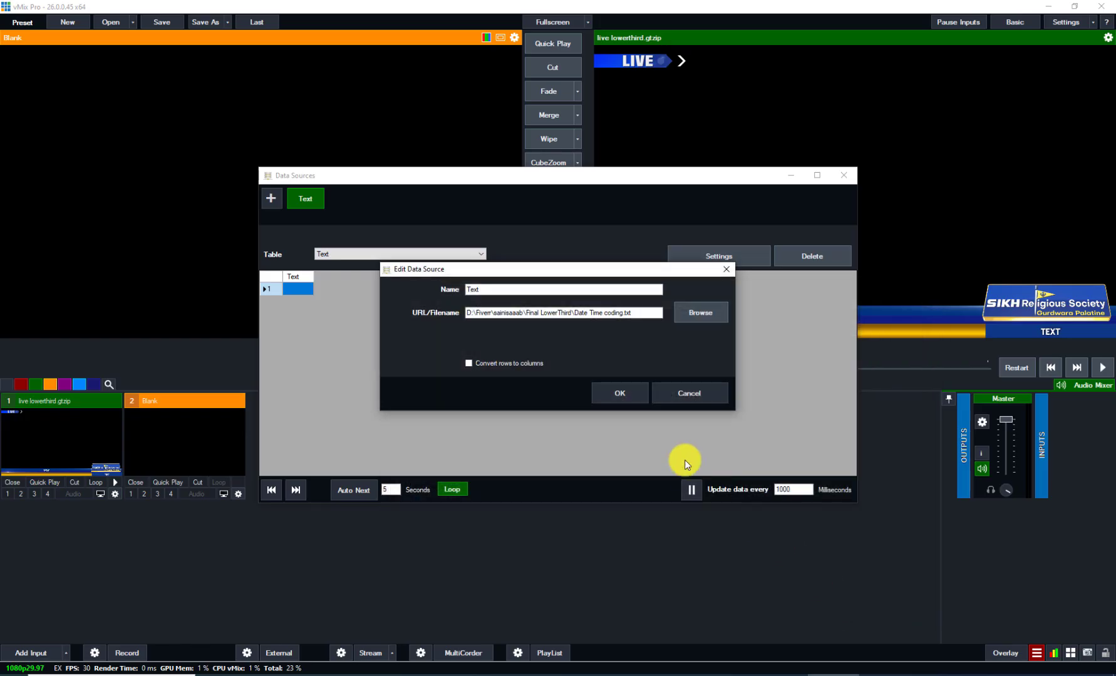
pyautogui.click(634, 400)
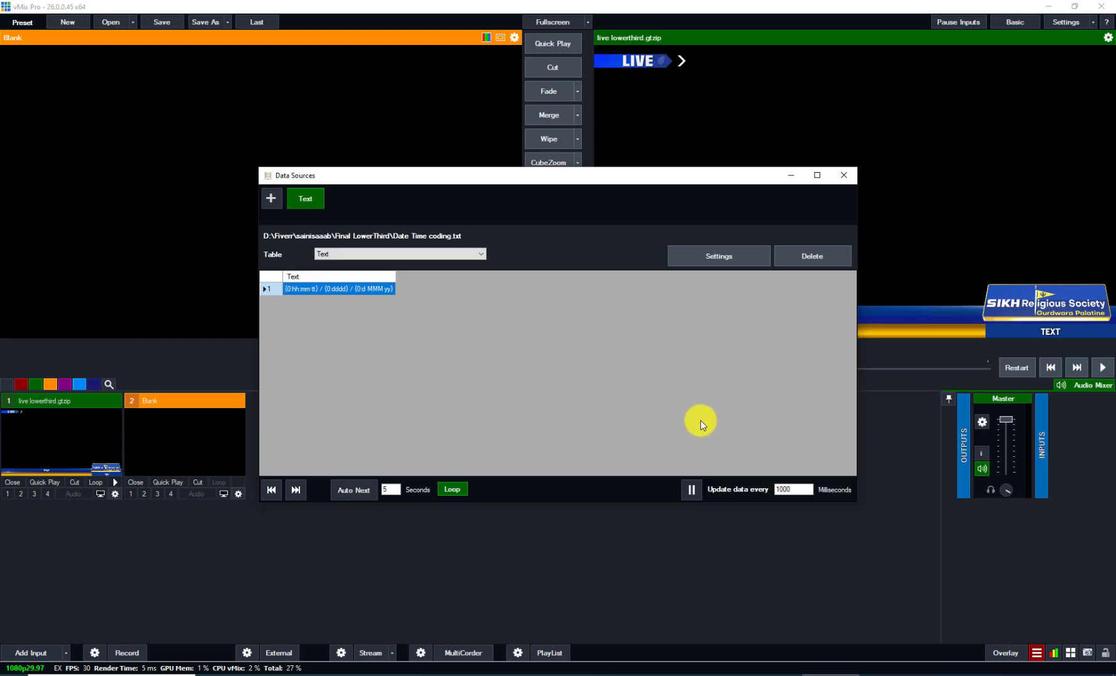
pyautogui.click(843, 187)
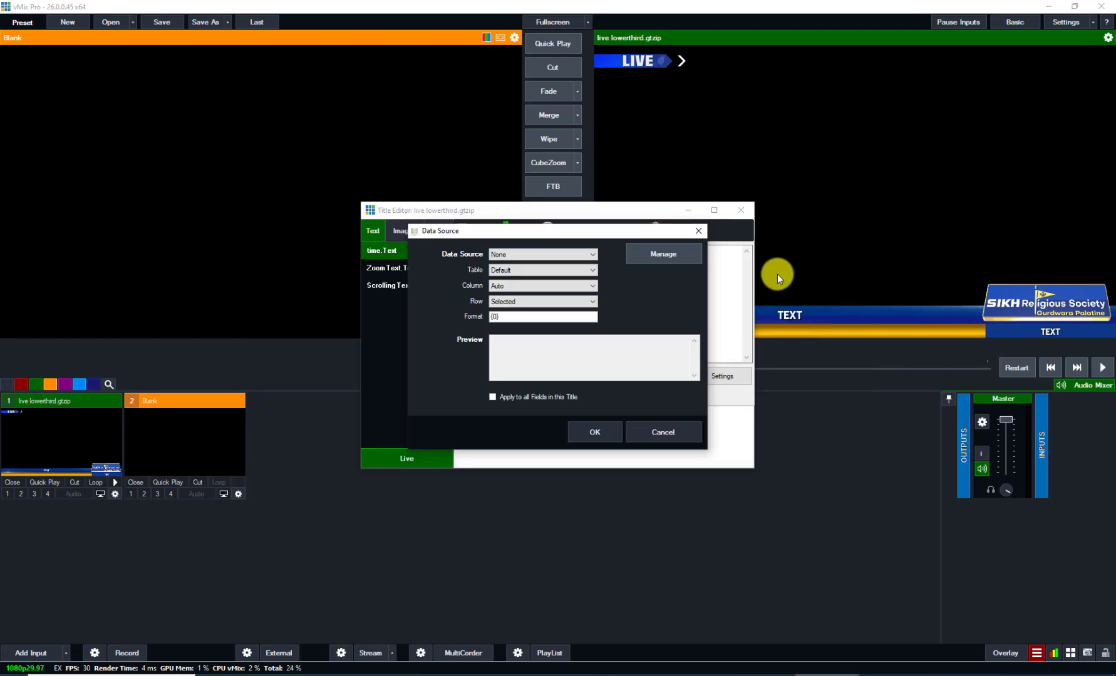
# Link the time.Text field to the Text data source
pyautogui.click(545, 254)
pyautogui.click(524, 272)
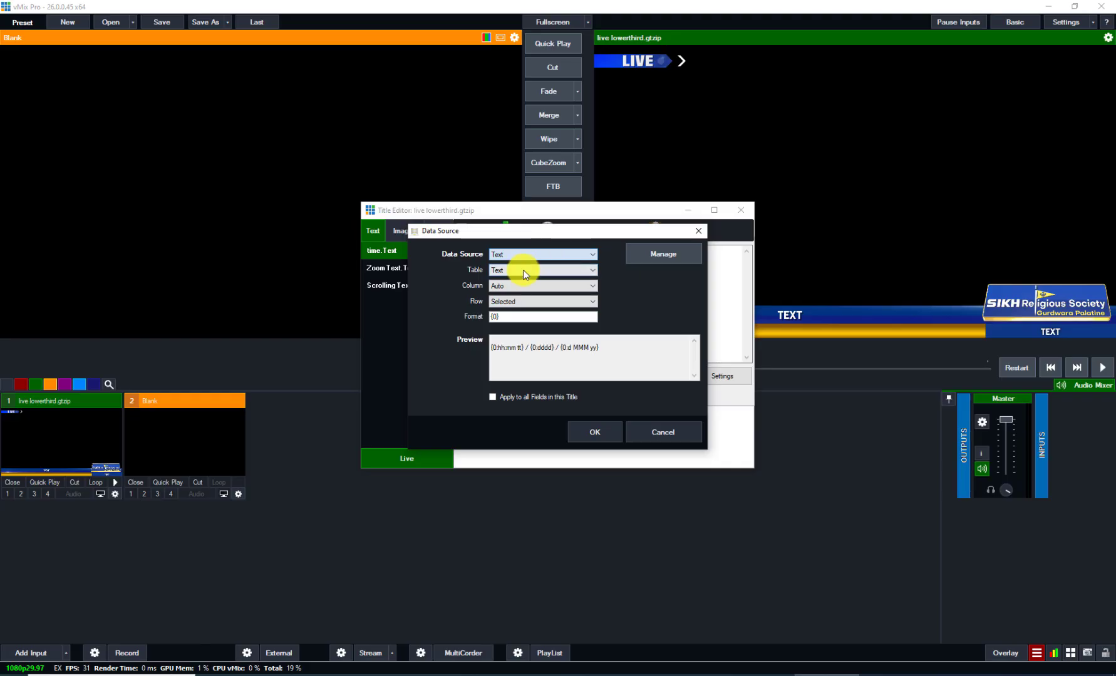
pyautogui.click(597, 432)
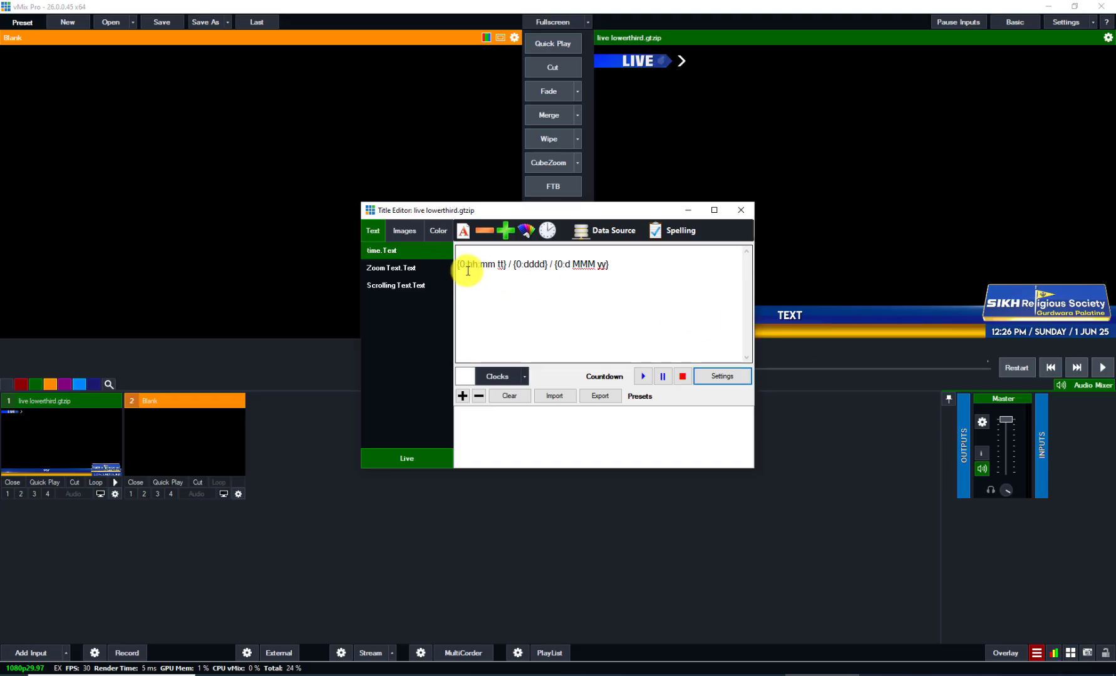
# For Zoom Text.Text, create an Excel/CSV data source from eng hhh.xlsx and enable Auto Next every 6 seconds
pyautogui.click(404, 269)
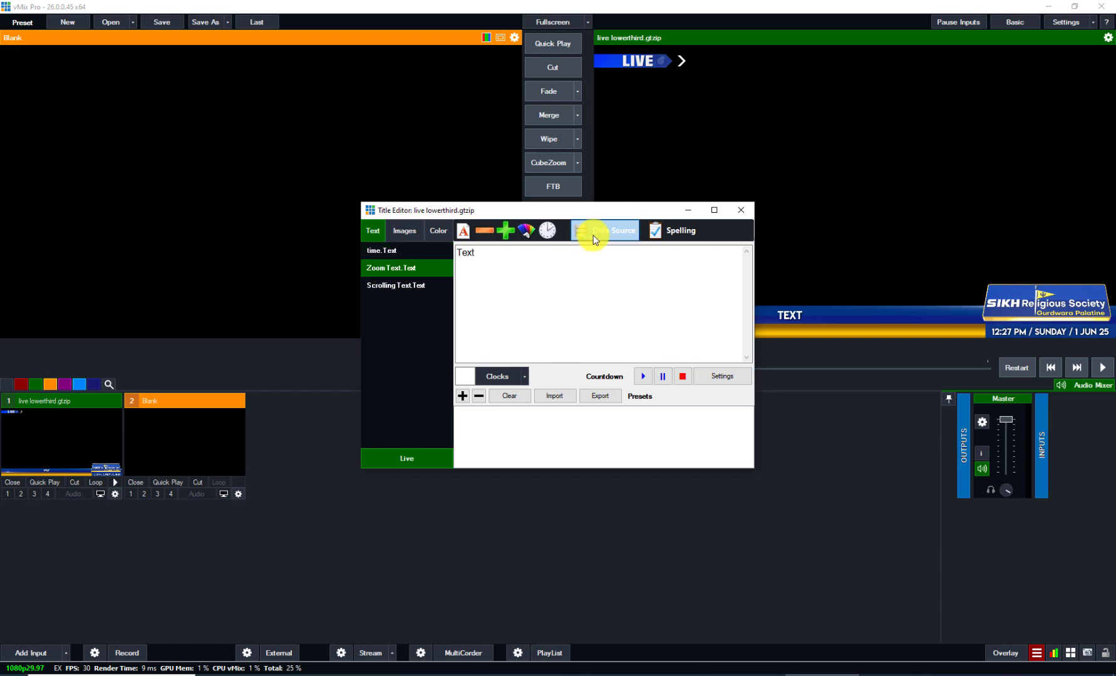
pyautogui.click(632, 237)
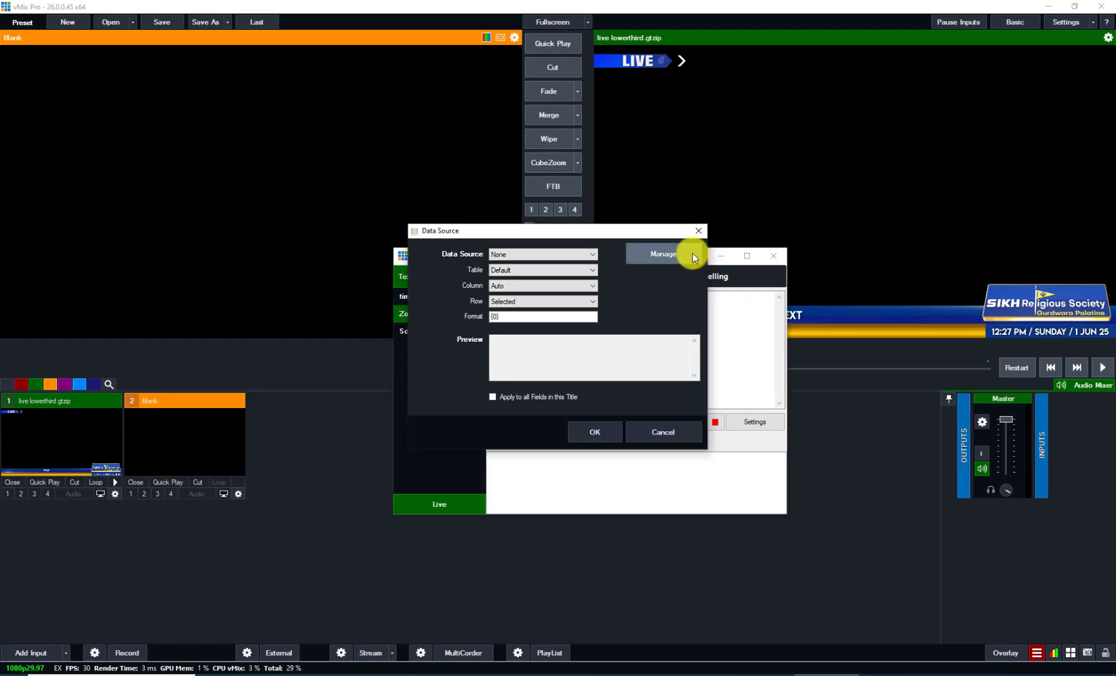
pyautogui.click(696, 256)
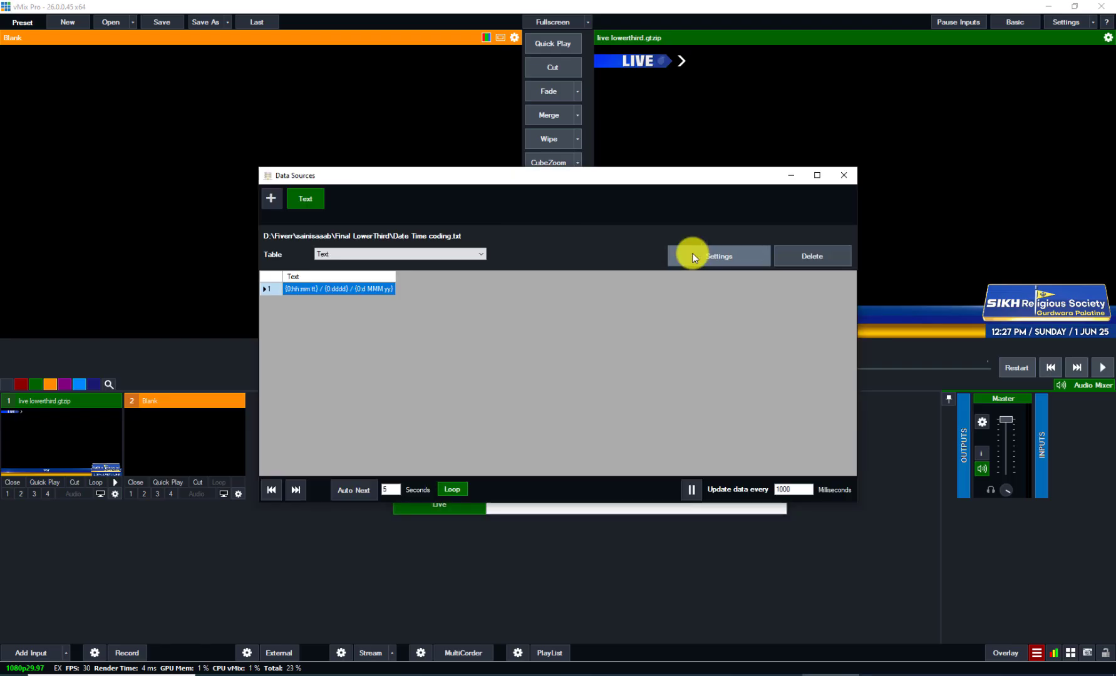
pyautogui.click(271, 200)
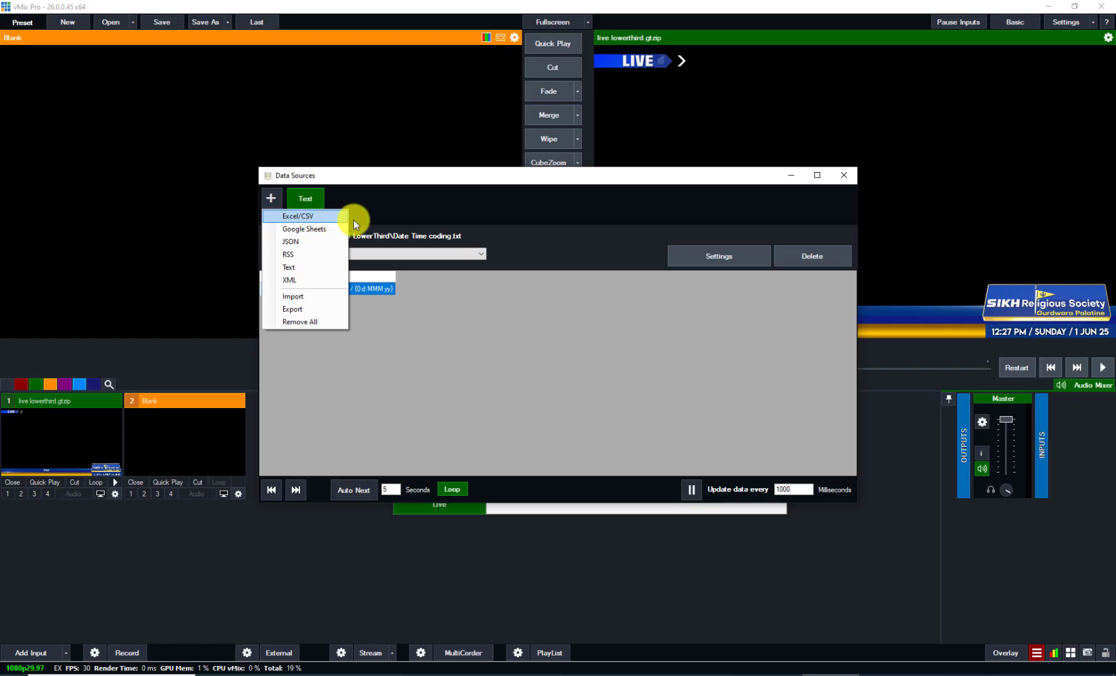
pyautogui.click(305, 216)
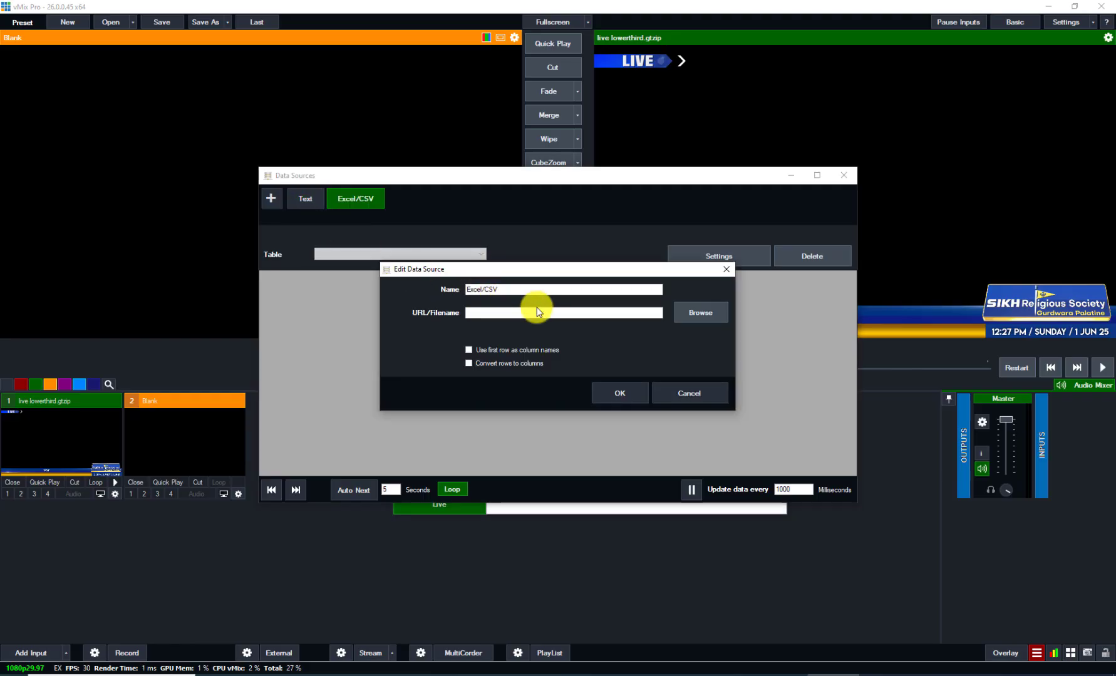
pyautogui.click(700, 316)
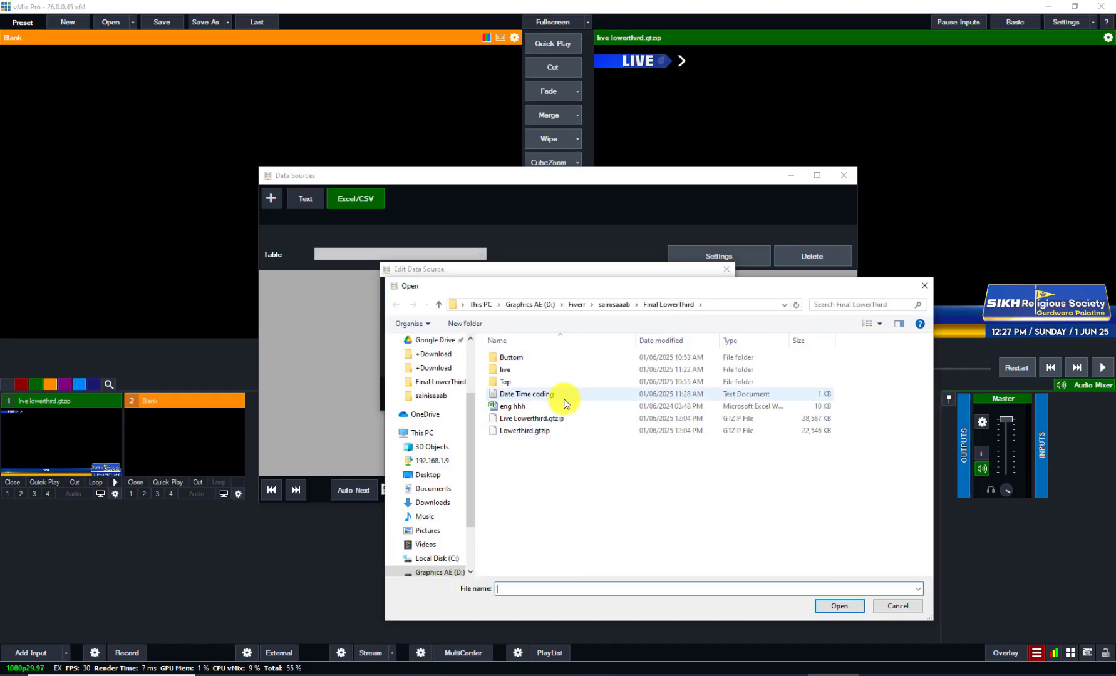
pyautogui.click(515, 407)
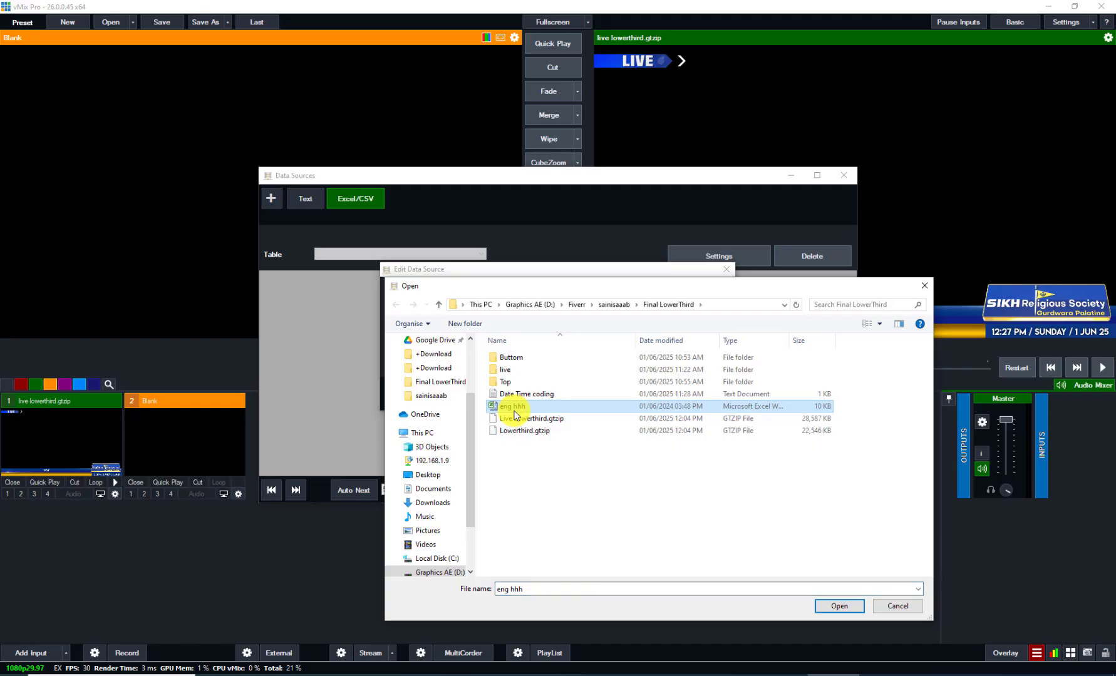
pyautogui.click(833, 606)
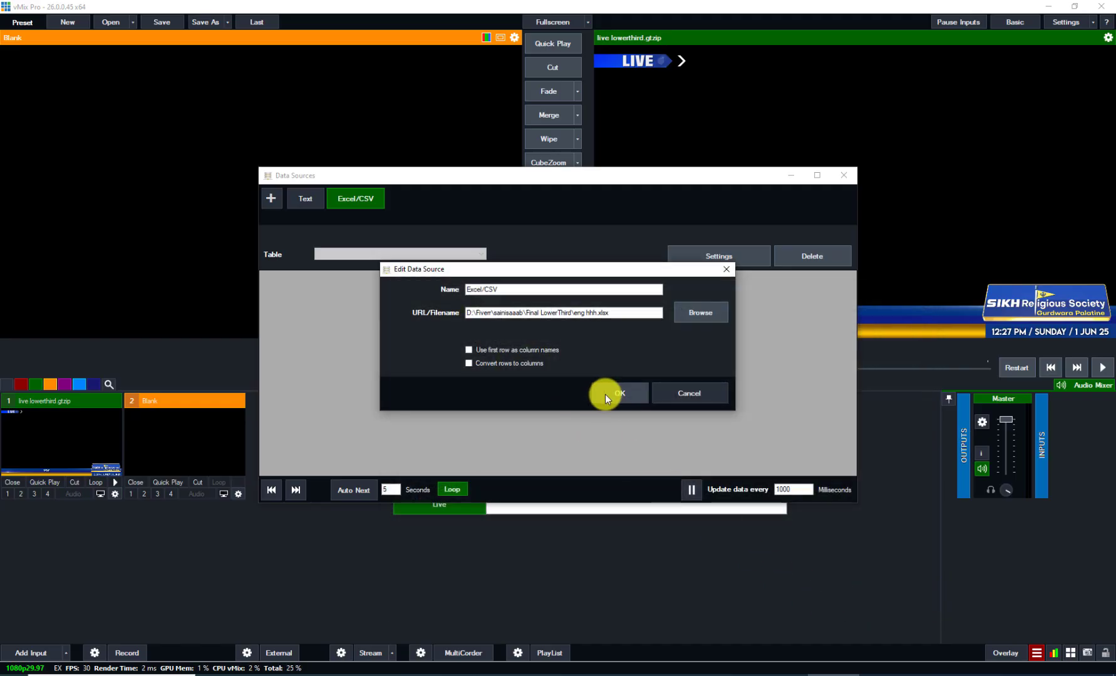
pyautogui.click(606, 393)
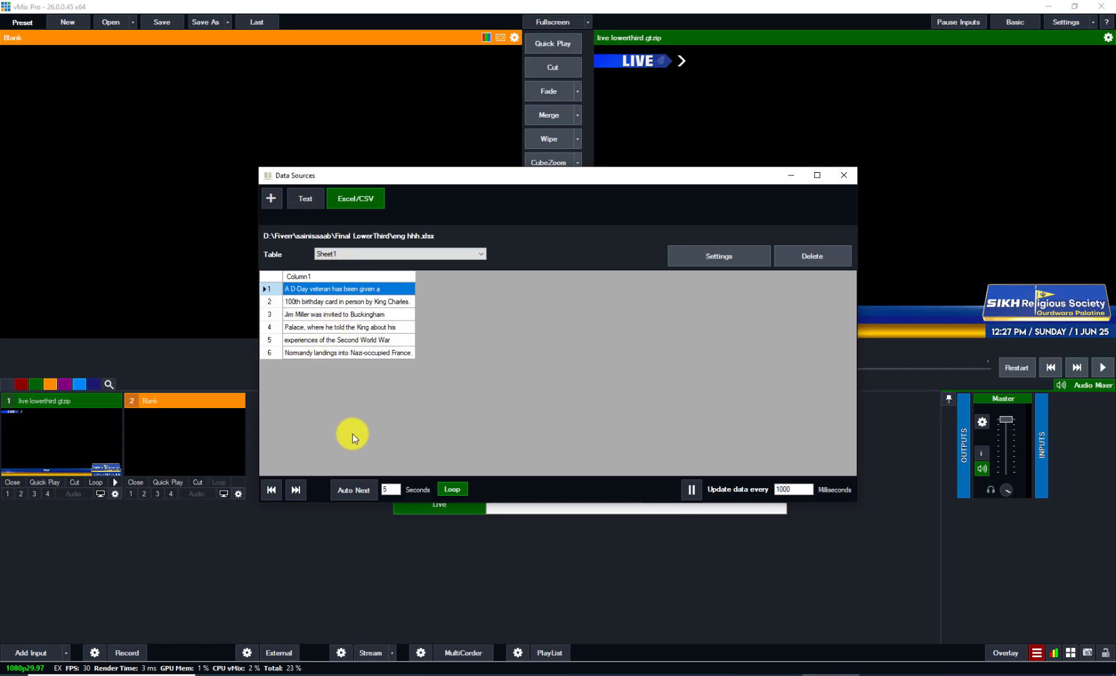
pyautogui.click(354, 495)
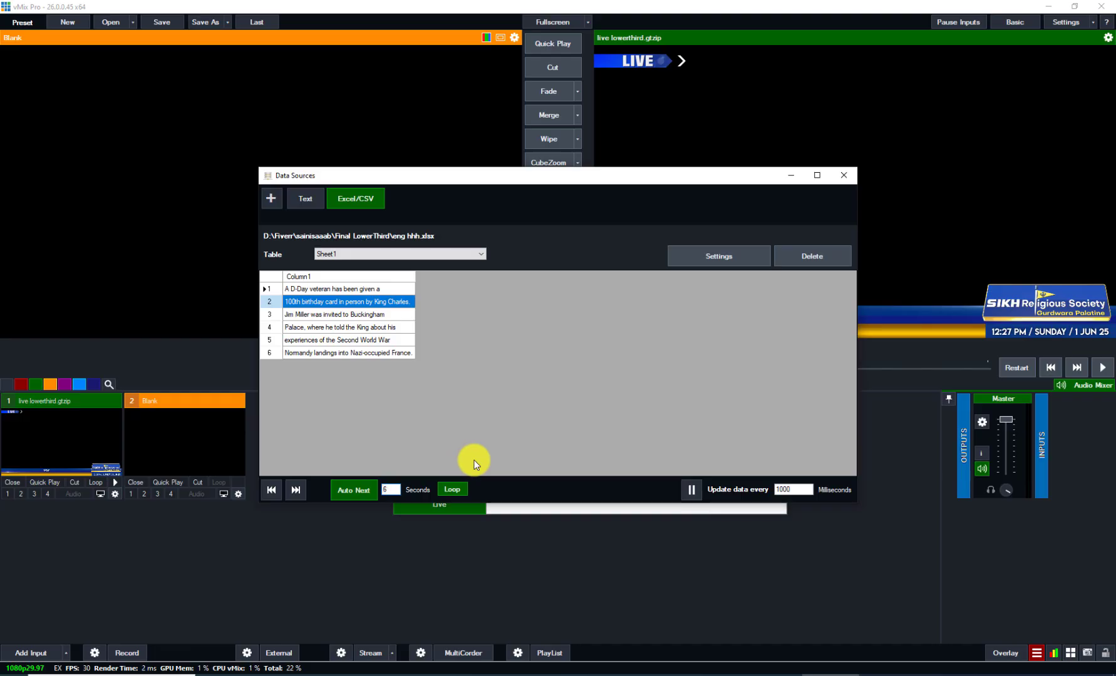
pyautogui.click(842, 176)
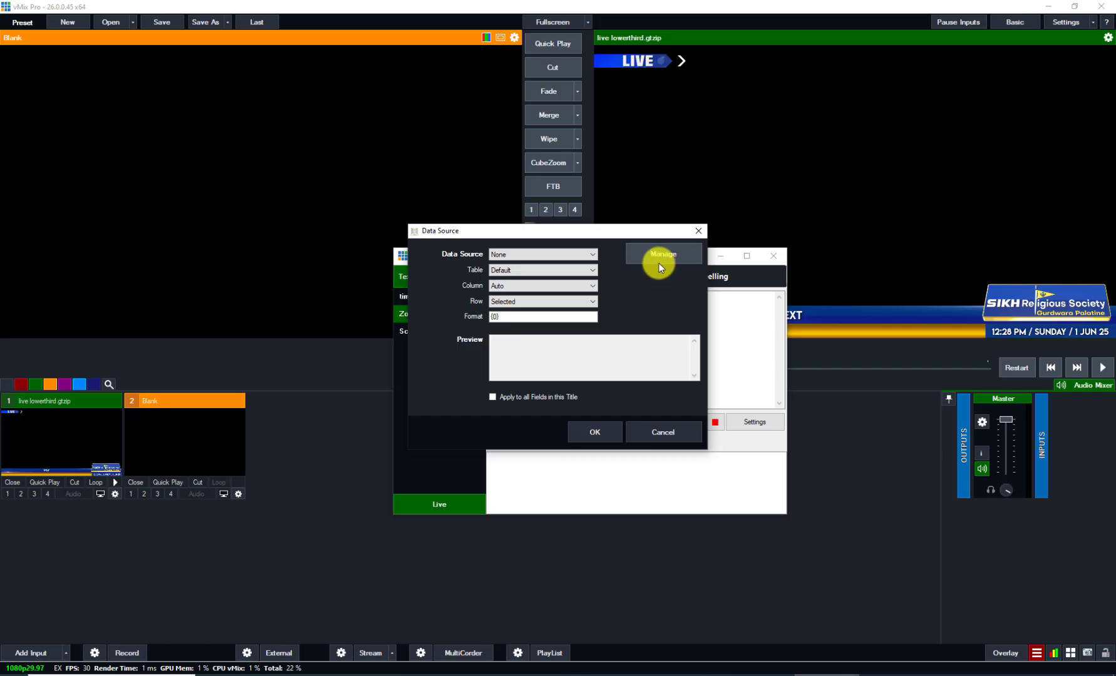
# Link the Zoom Text.Text field to the Excel/CSV data source, using Sheet1 and its data column instead of Auto
pyautogui.click(556, 254)
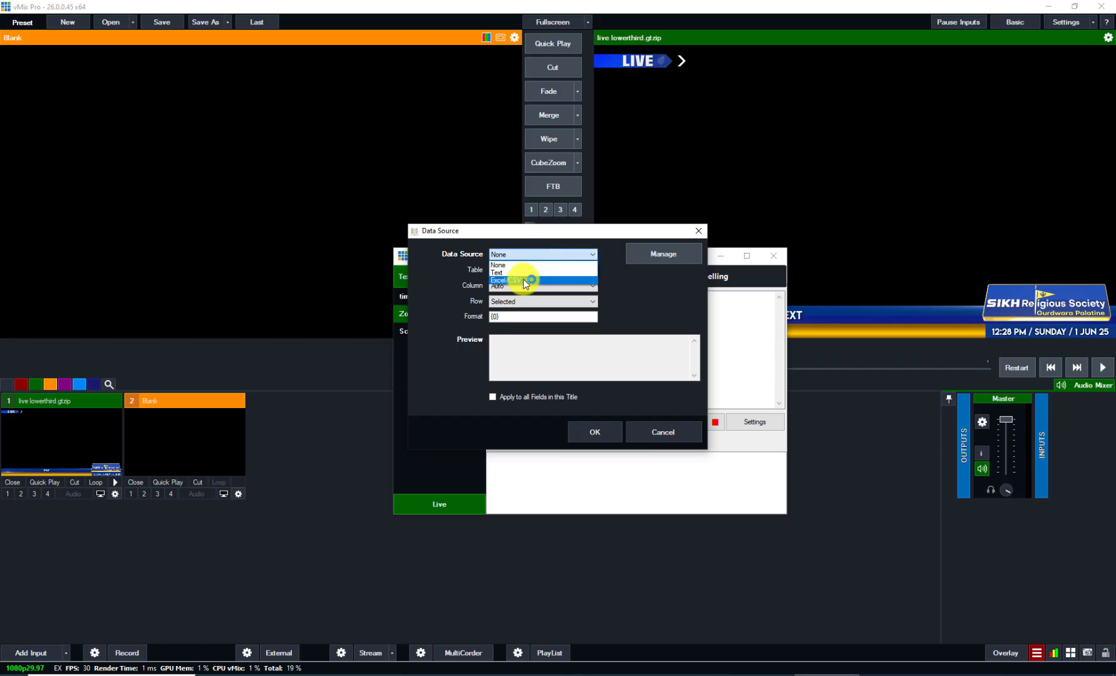
pyautogui.click(522, 280)
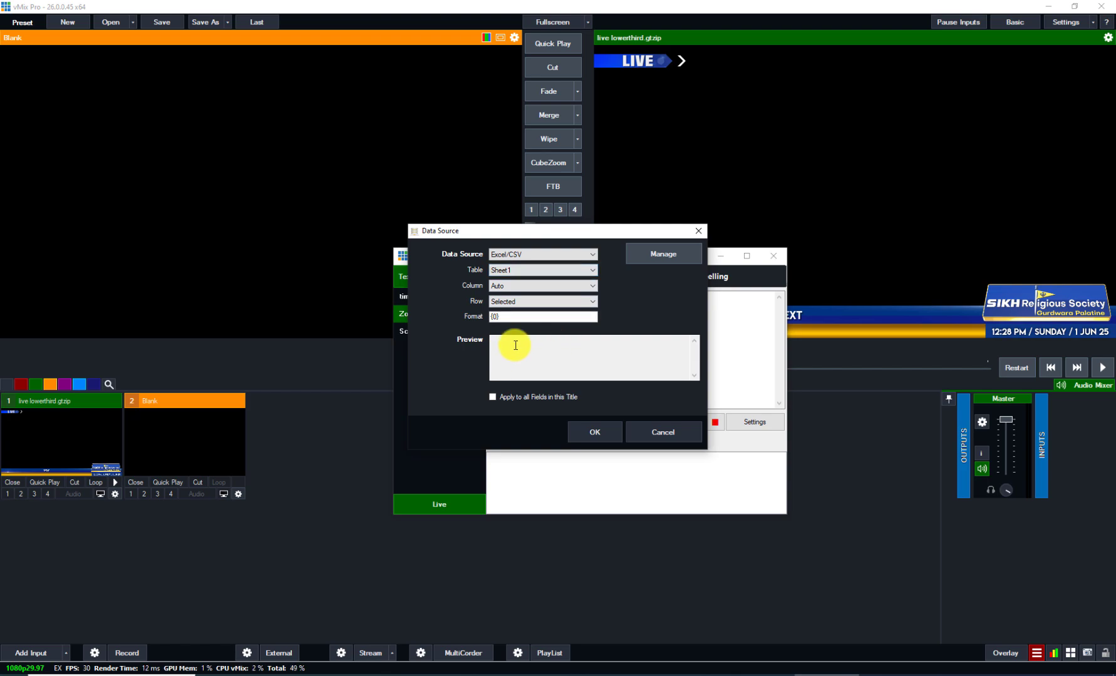
pyautogui.click(495, 287)
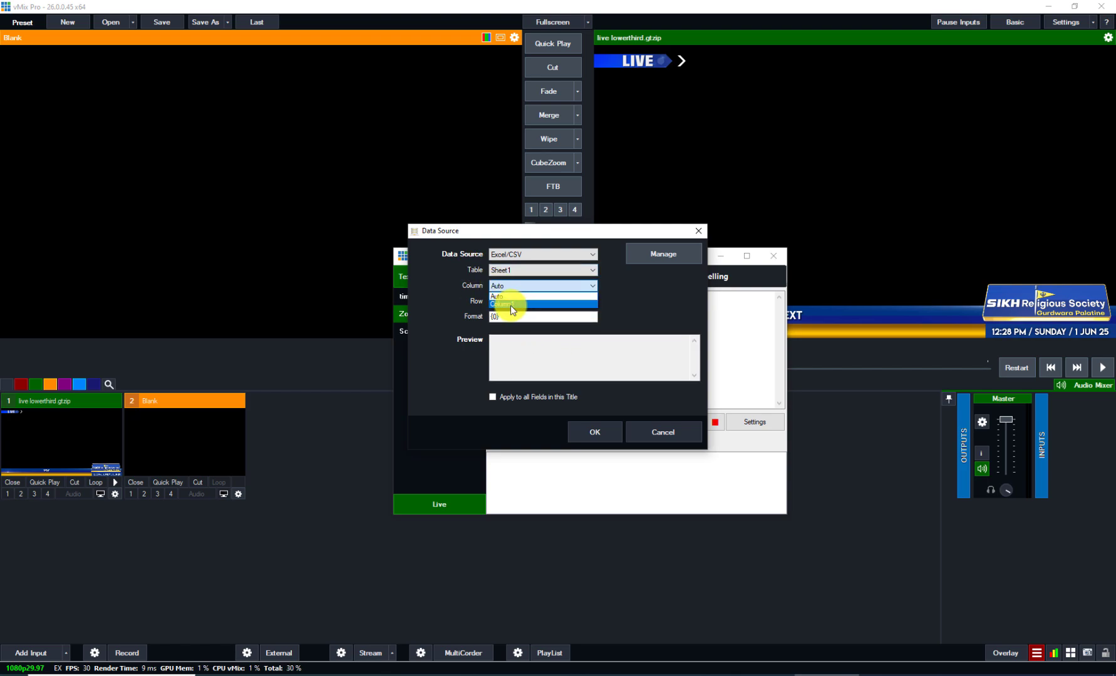
pyautogui.click(511, 303)
pyautogui.click(596, 432)
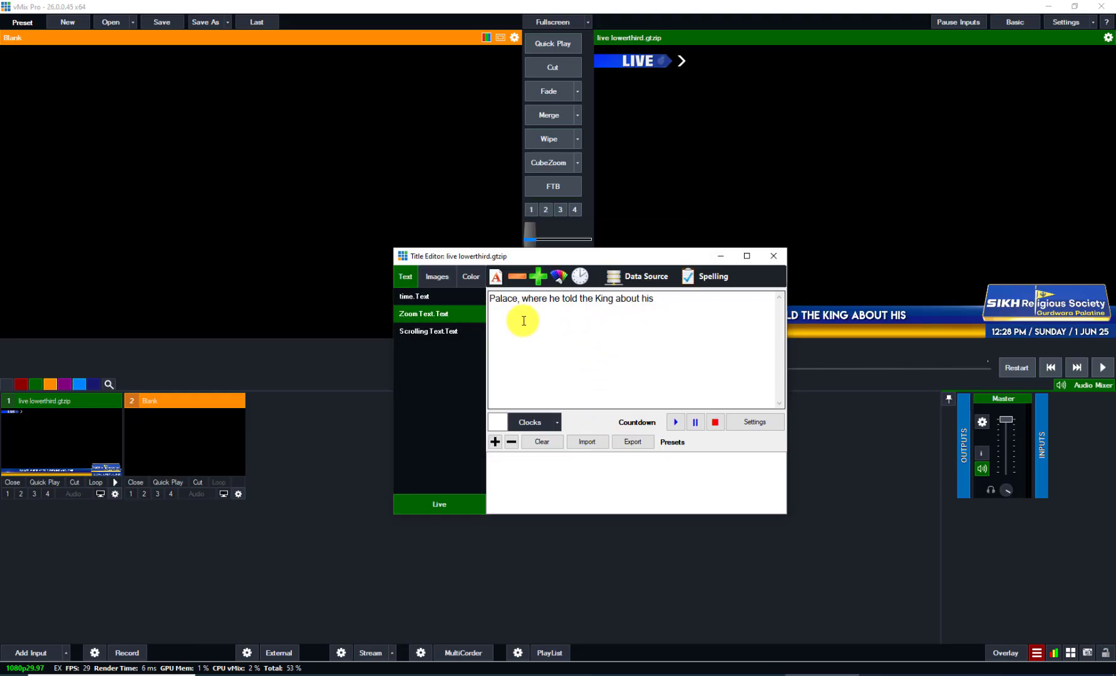
pyautogui.moveTo(630, 260); pyautogui.dragTo(513, 316)
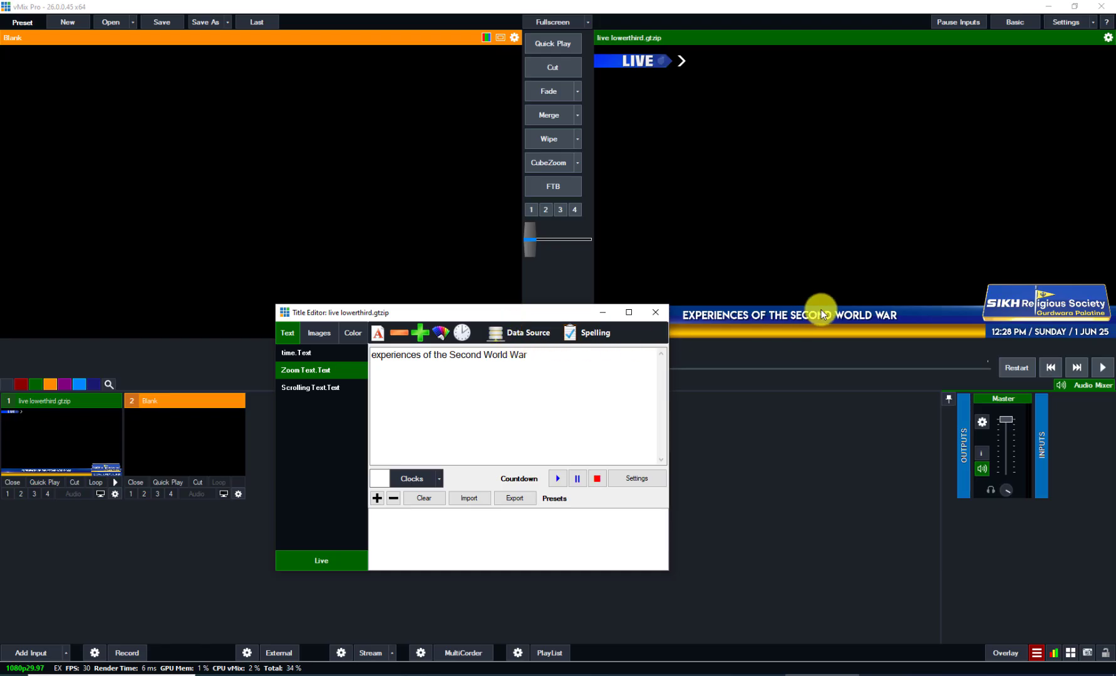
# Select the placeholder in Scrolling Text.Text, and copy the opening paragraph of the Daily Pakistan javelin article in Chrome
pyautogui.click(317, 389)
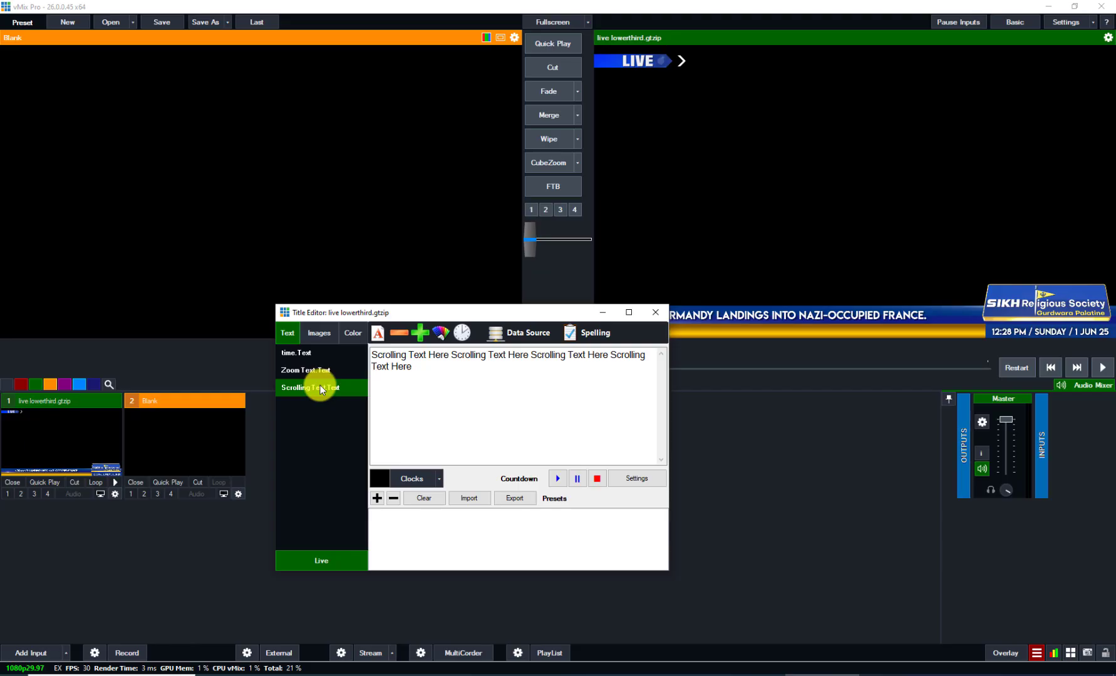
pyautogui.moveTo(423, 369); pyautogui.dragTo(370, 349)
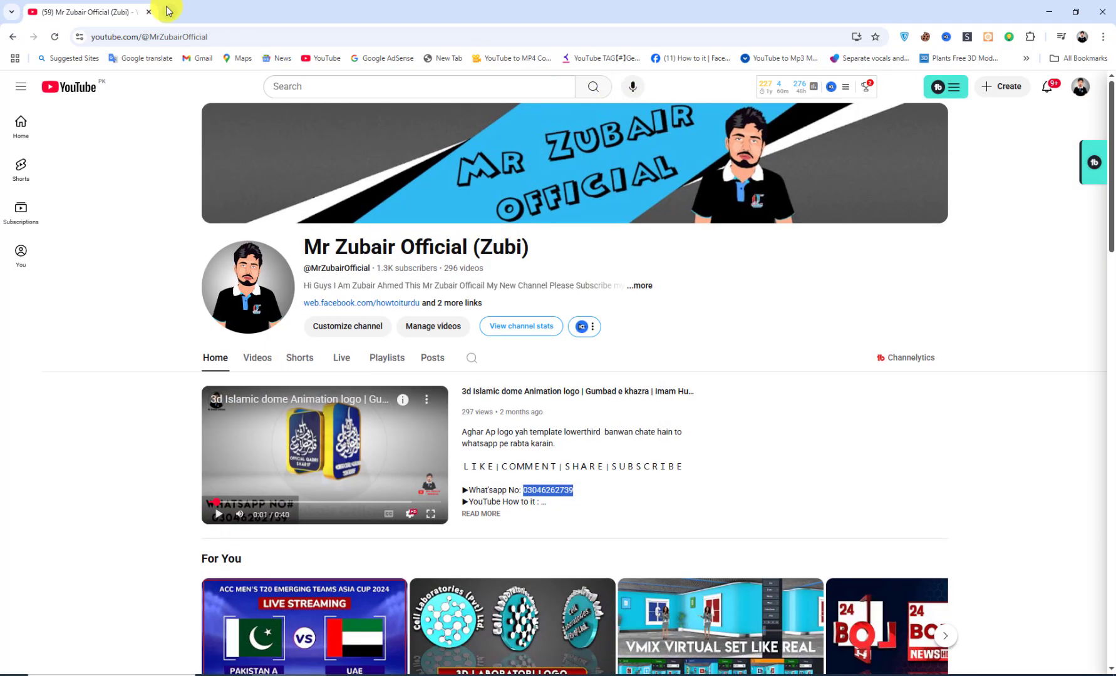
pyautogui.click(168, 11)
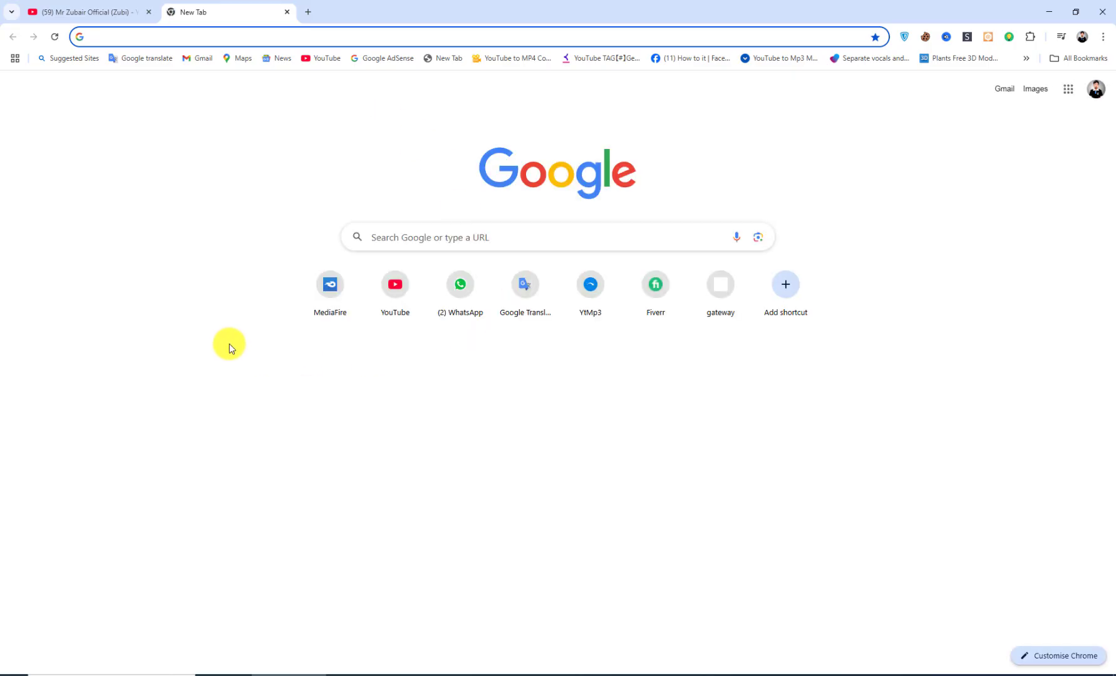
pyautogui.write('t')
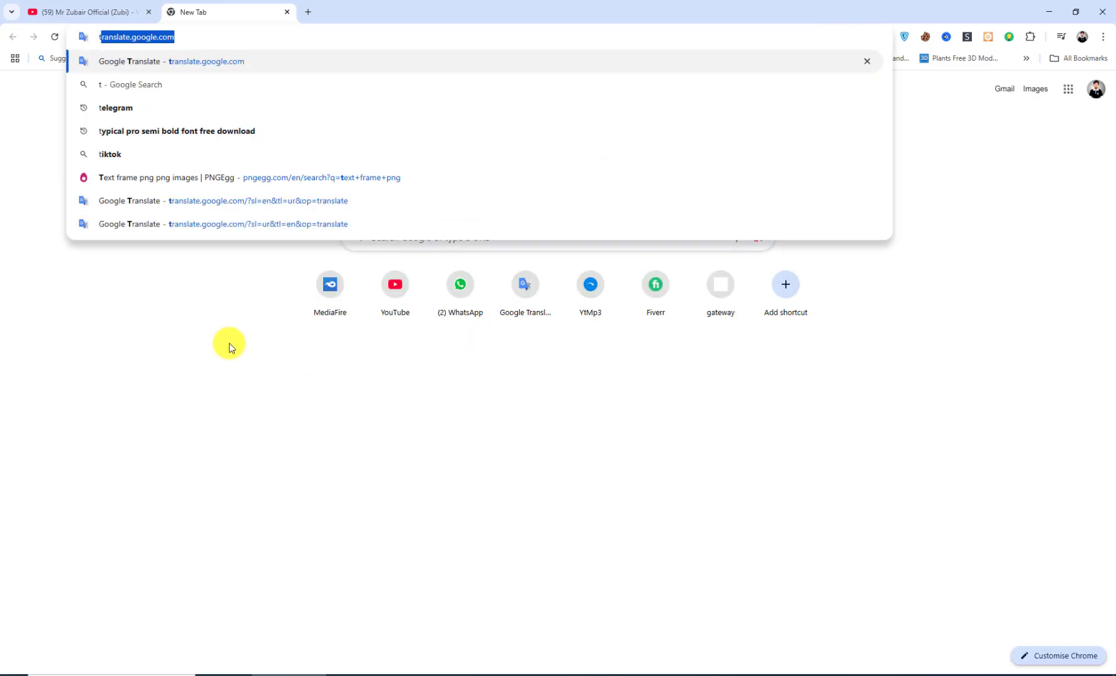
pyautogui.moveTo(230, 335); pyautogui.dragTo(365, 388)
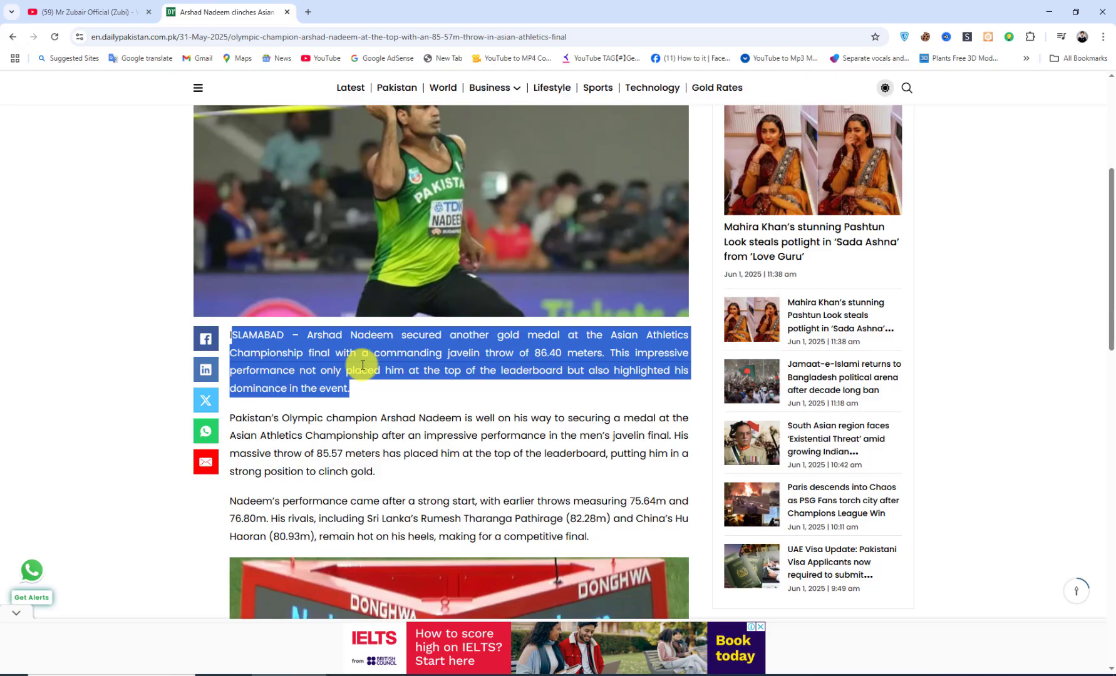
pyautogui.rightClick(362, 366)
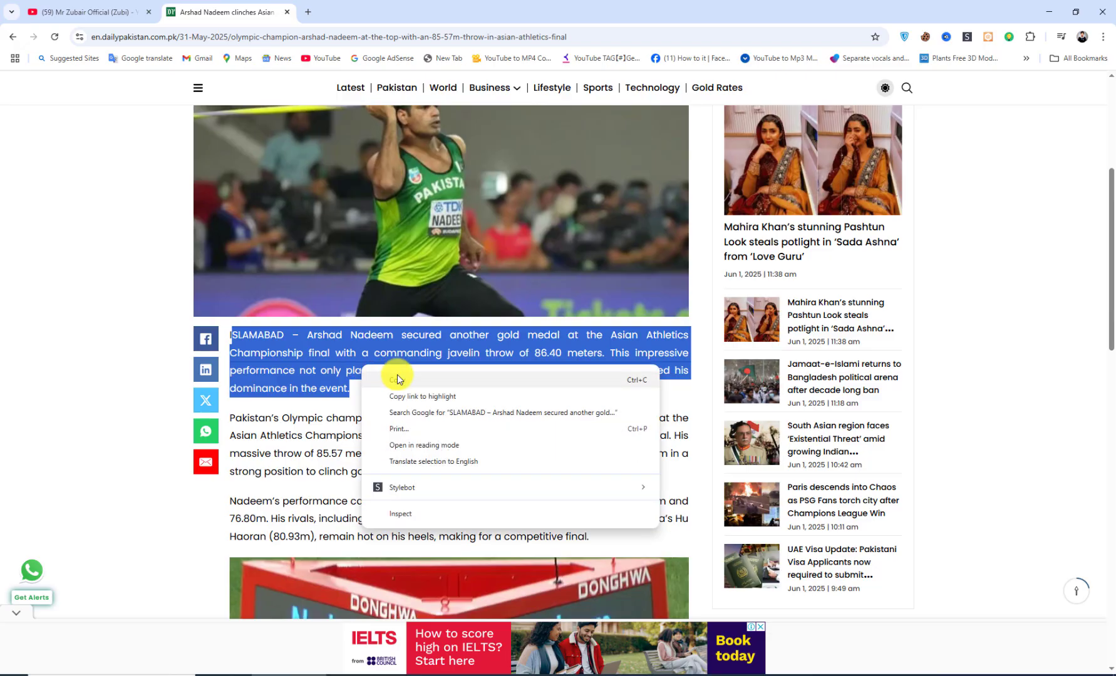
pyautogui.click(397, 377)
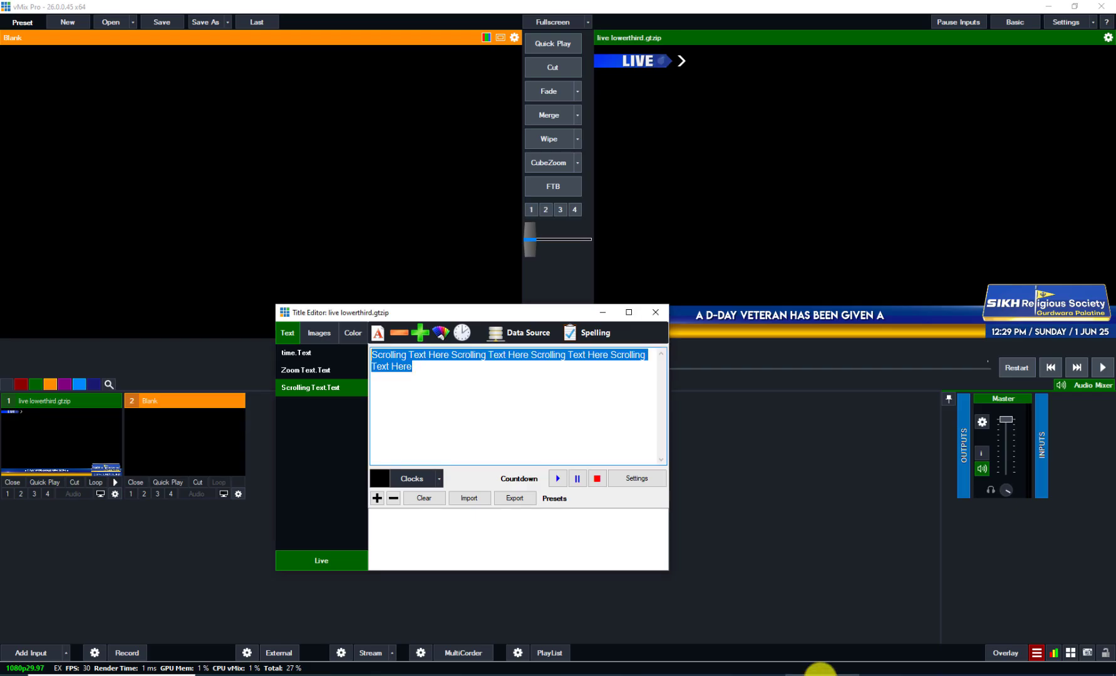
# Replace the Scrolling Text.Text placeholder in vMix with the copied paragraph, and start playback of the live lowerthird title
pyautogui.rightClick(403, 365)
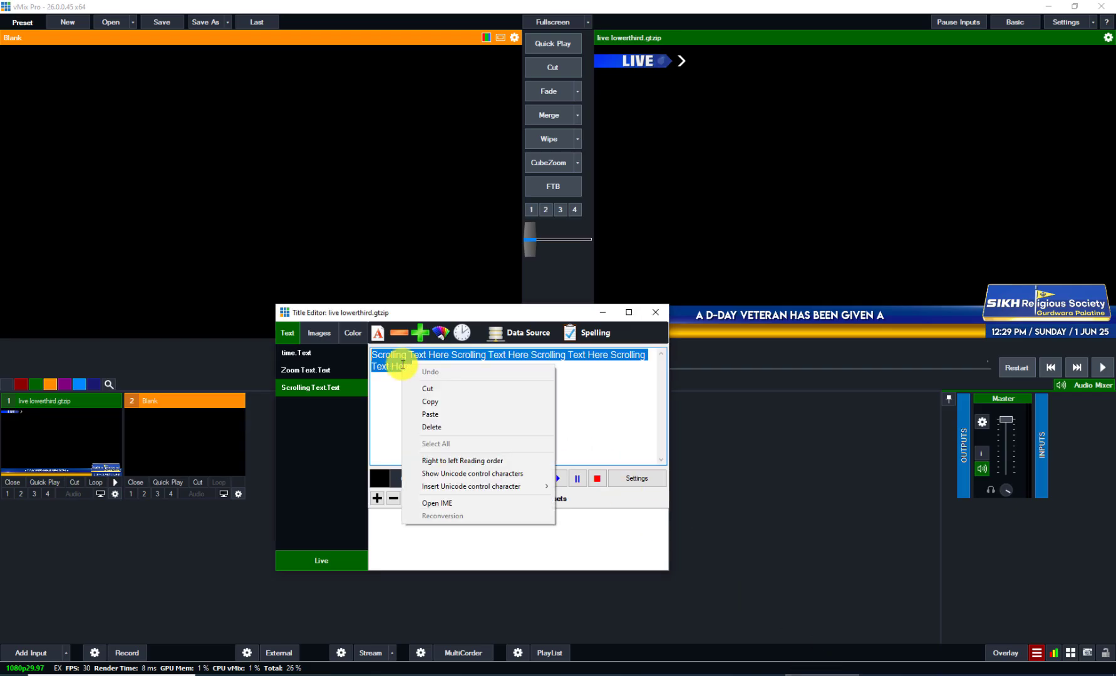
pyautogui.click(430, 414)
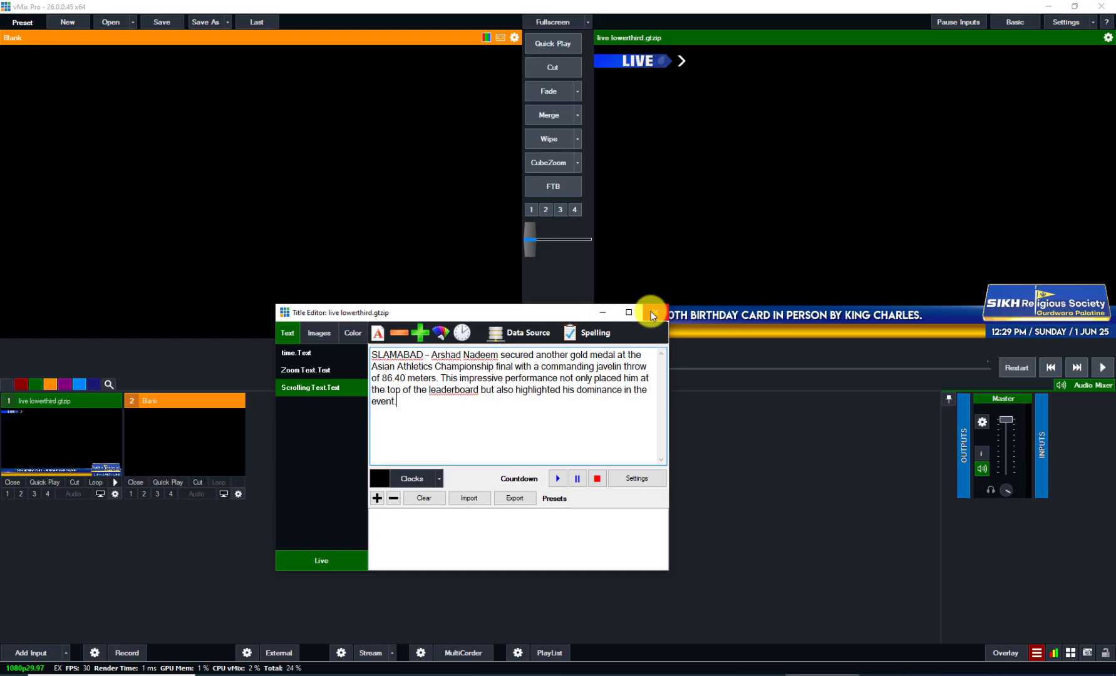
pyautogui.click(652, 313)
pyautogui.click(114, 483)
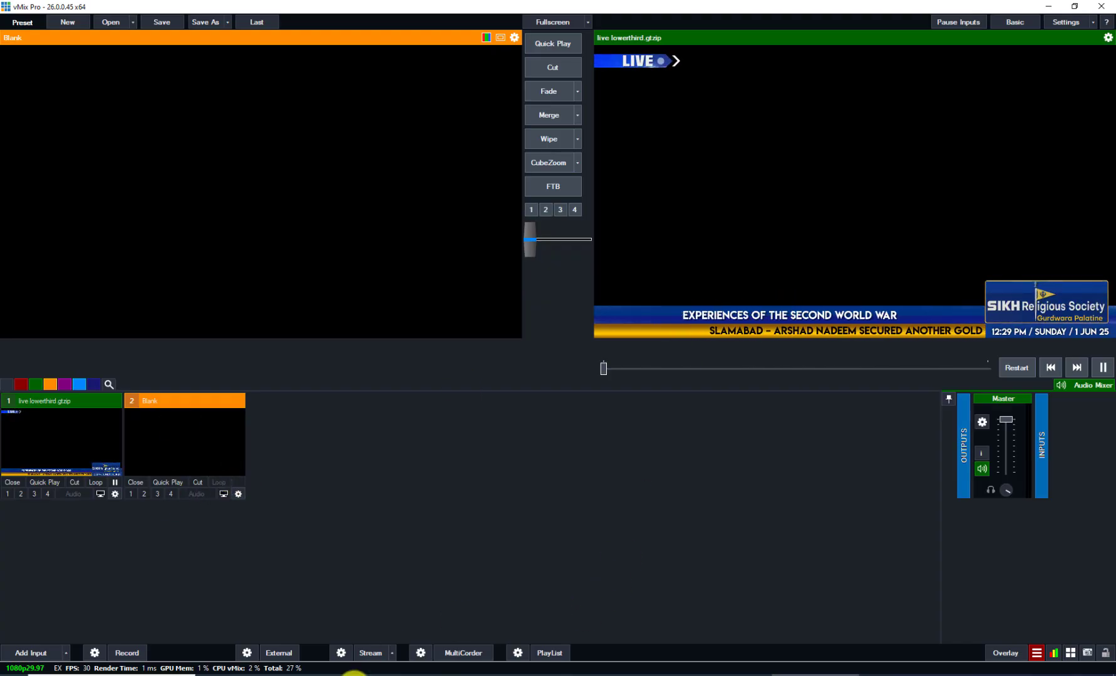
# Open the eng hhh workbook from the Final LowerThird folder in Excel and arrange its window so the live title stays visible
pyautogui.click(407, 675)
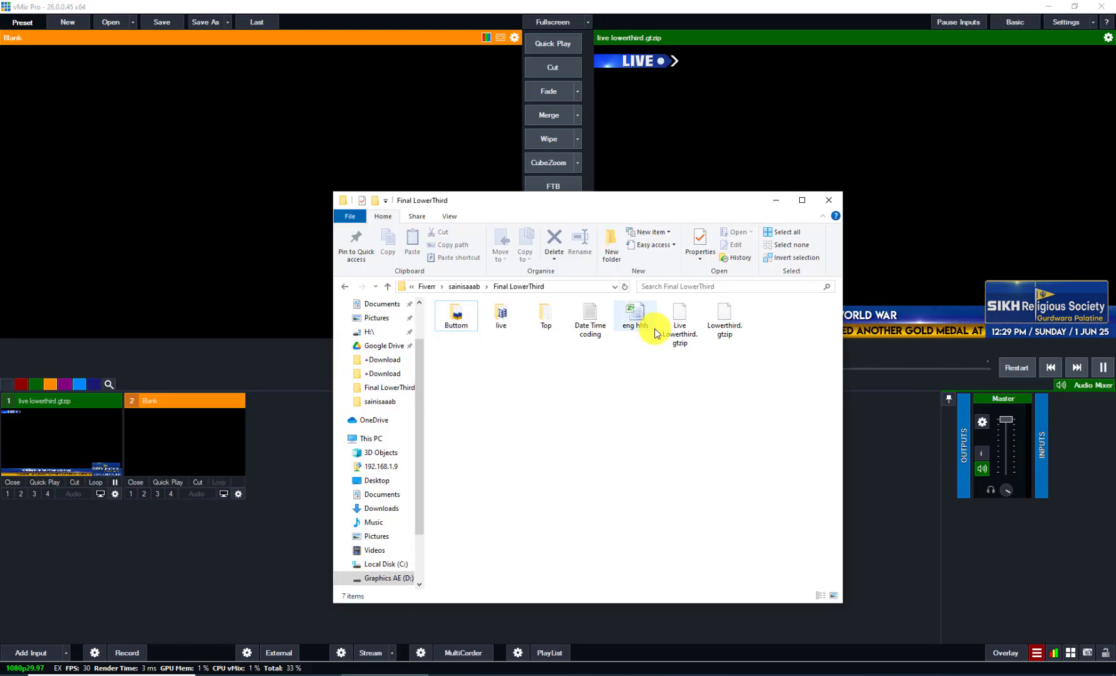
pyautogui.moveTo(613, 199); pyautogui.dragTo(340, 235)
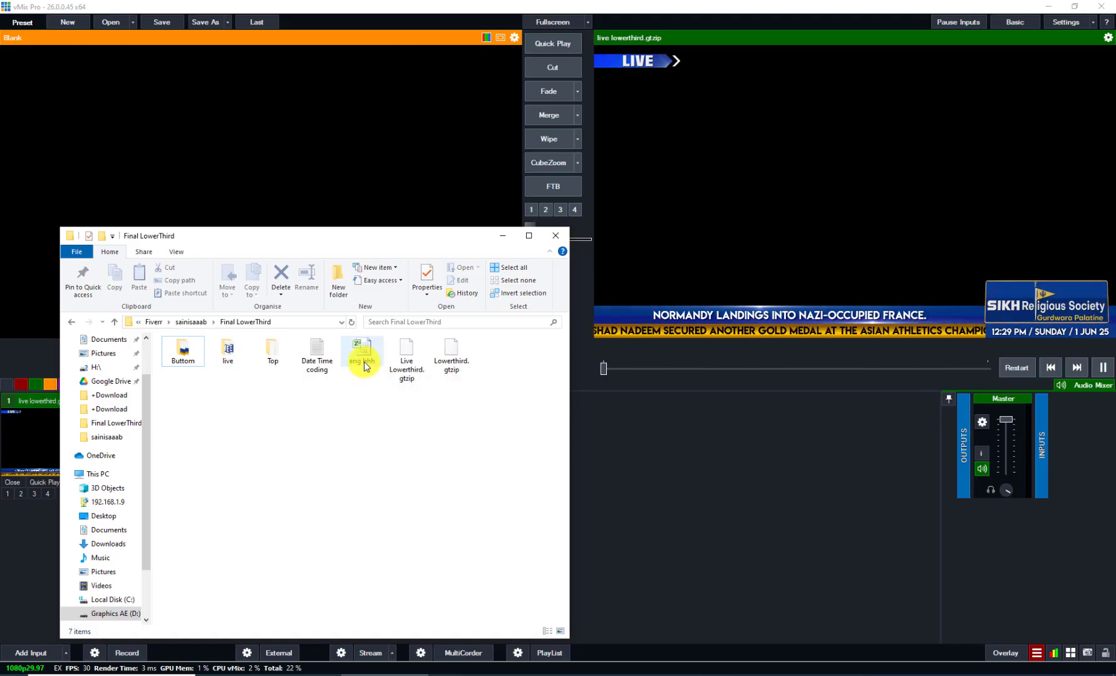
pyautogui.click(364, 353)
pyautogui.doubleClick(364, 352)
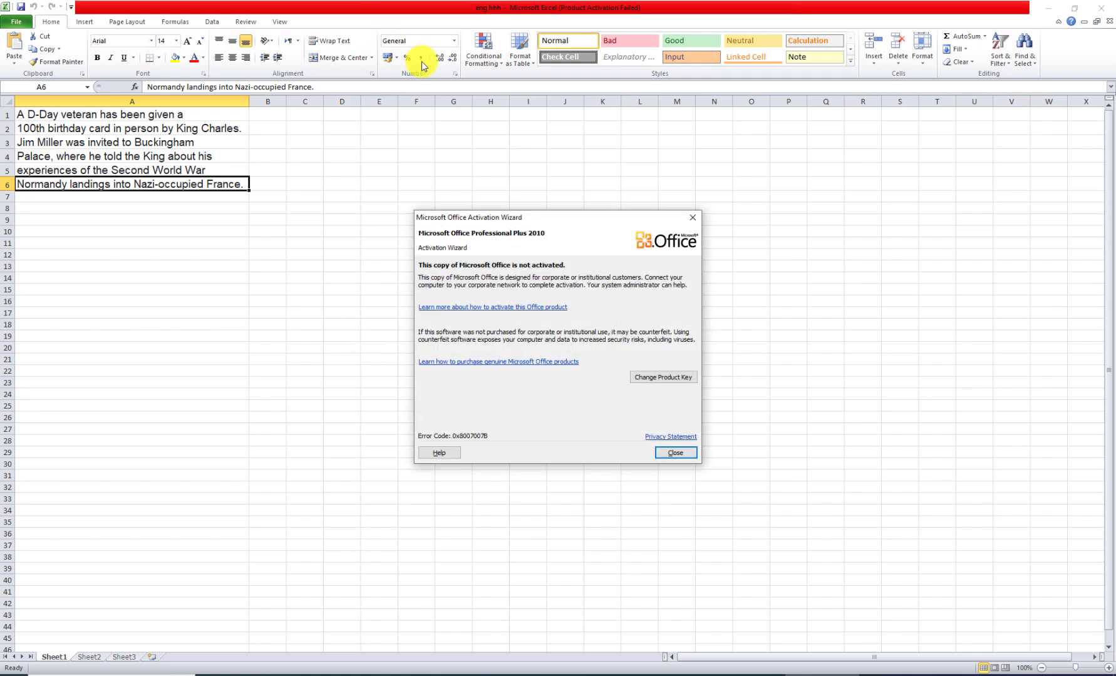
pyautogui.click(693, 219)
pyautogui.doubleClick(383, 11)
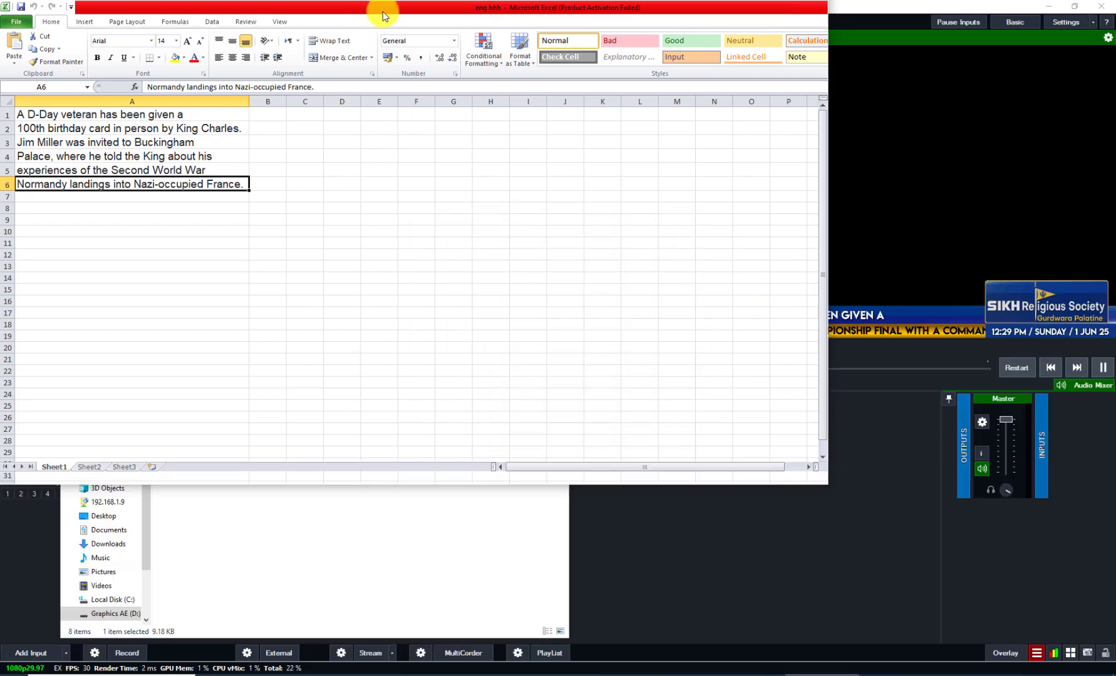
pyautogui.moveTo(383, 11); pyautogui.dragTo(649, 380)
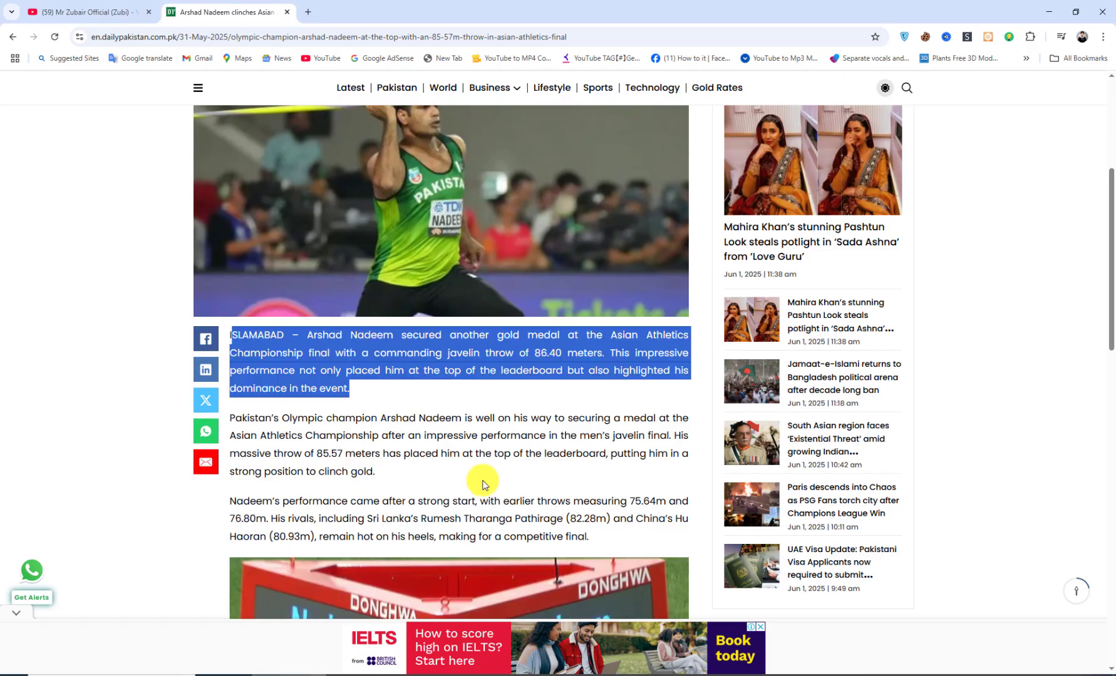
# Copy "KARACHI – Gold prices witnessed in both global" from the Daily Pakistan gold rate article into cell A1 of the eng hhh workbook
pyautogui.click(396, 384)
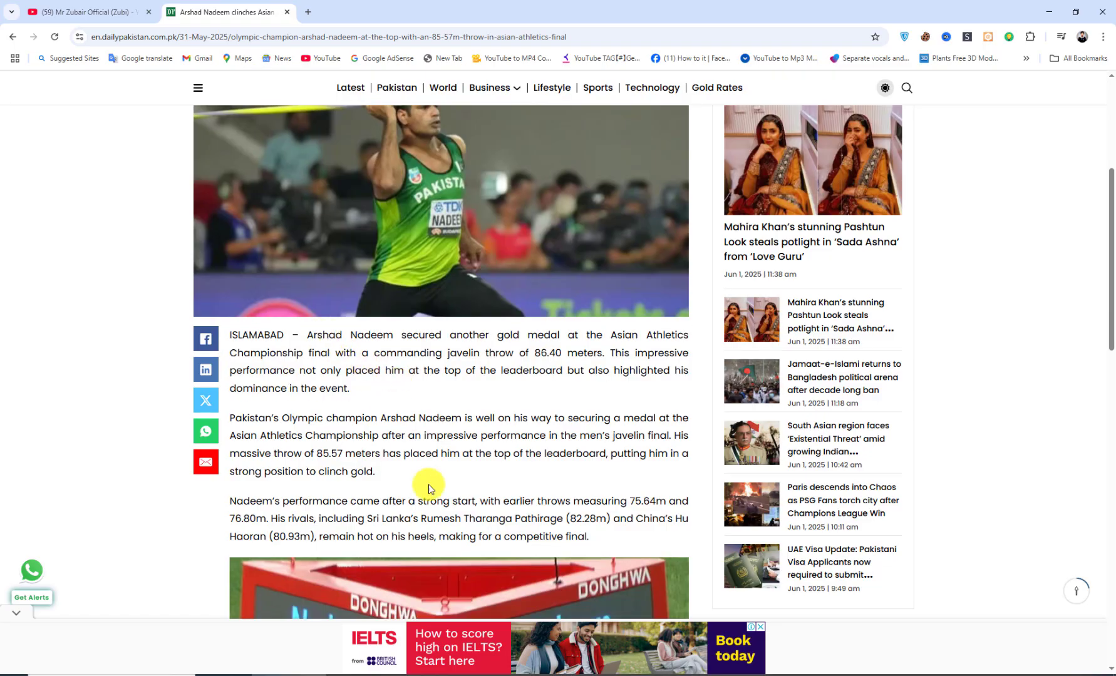
pyautogui.scroll(6, 764, 370)
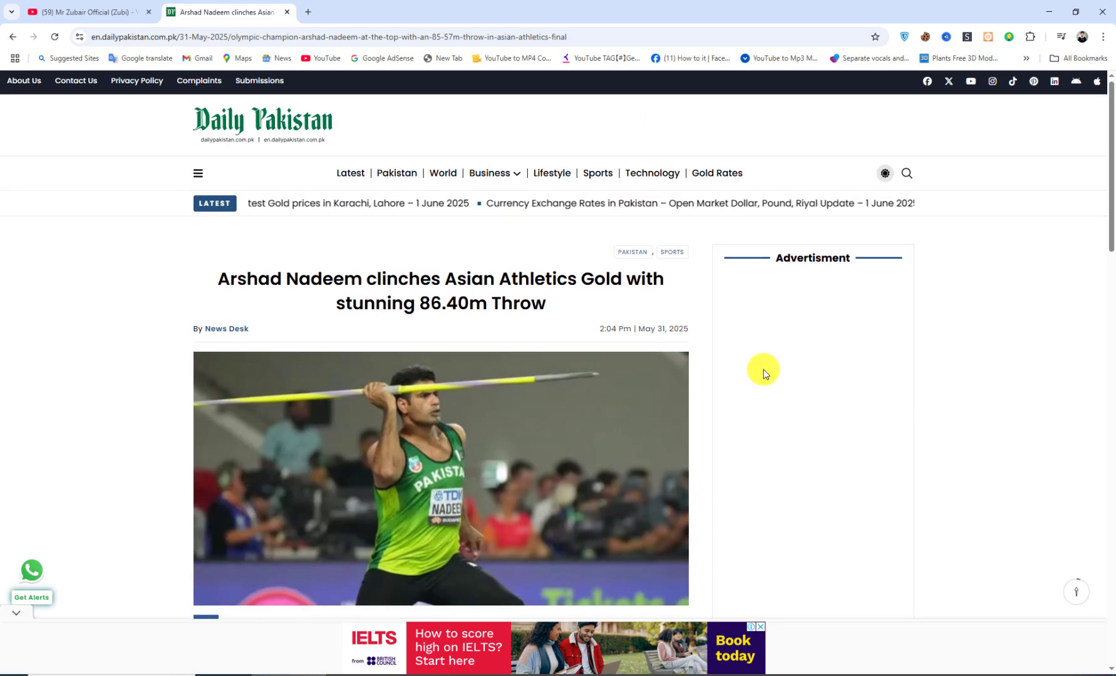
pyautogui.scroll(-7, 764, 371)
pyautogui.moveTo(230, 360); pyautogui.dragTo(425, 361)
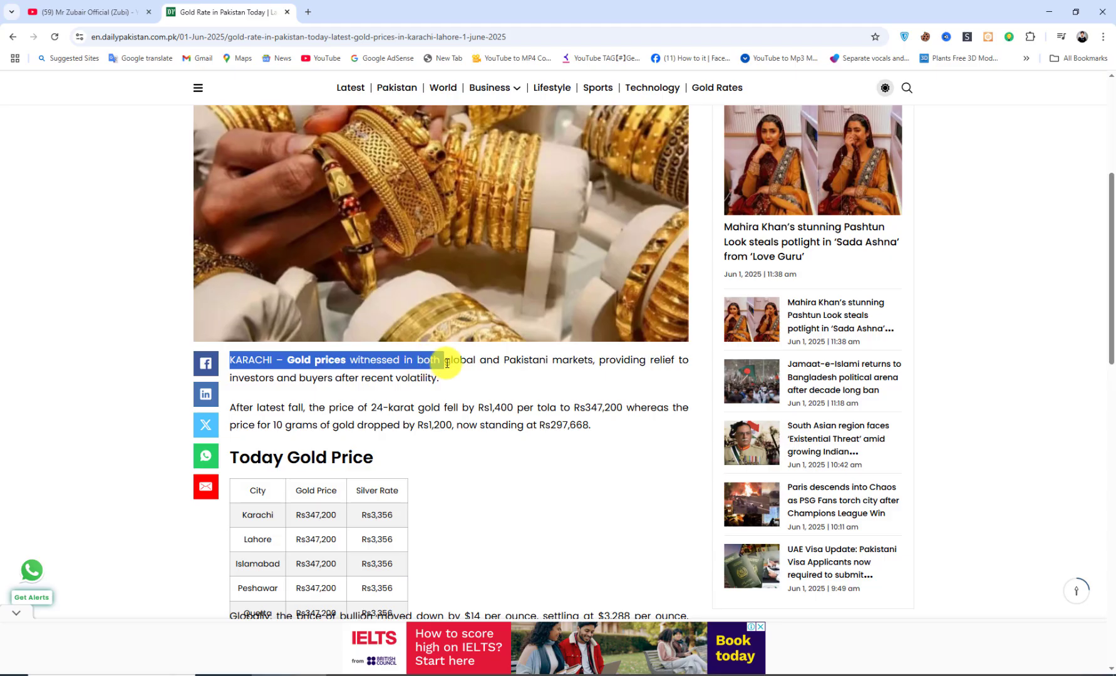
pyautogui.rightClick(477, 365)
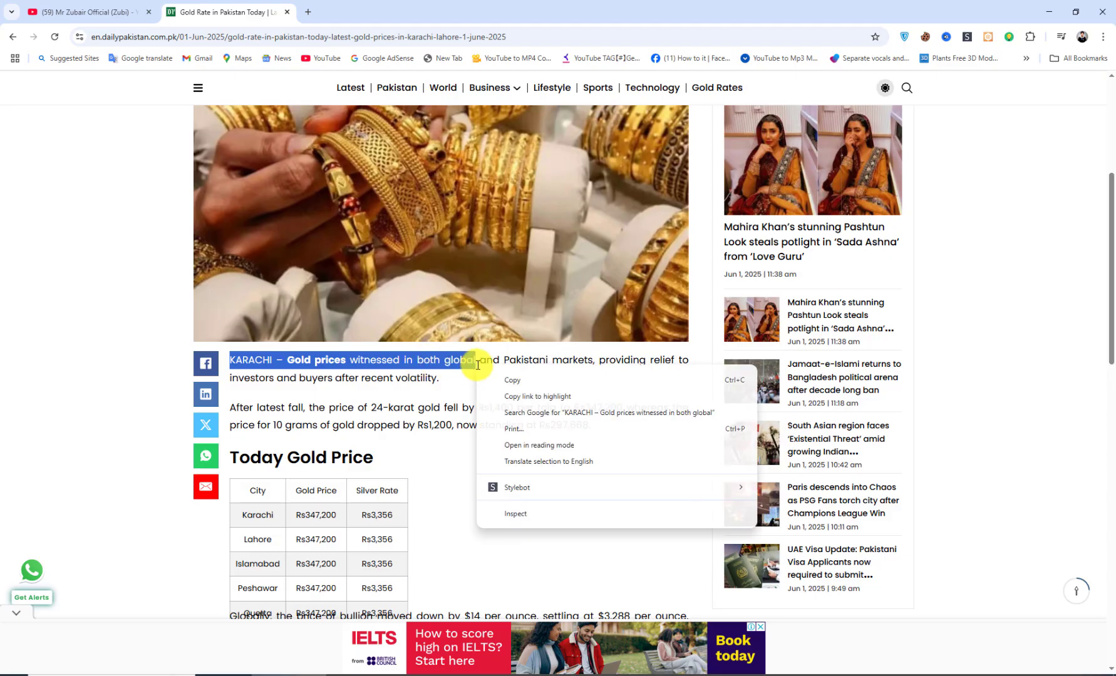
pyautogui.click(506, 381)
pyautogui.click(841, 673)
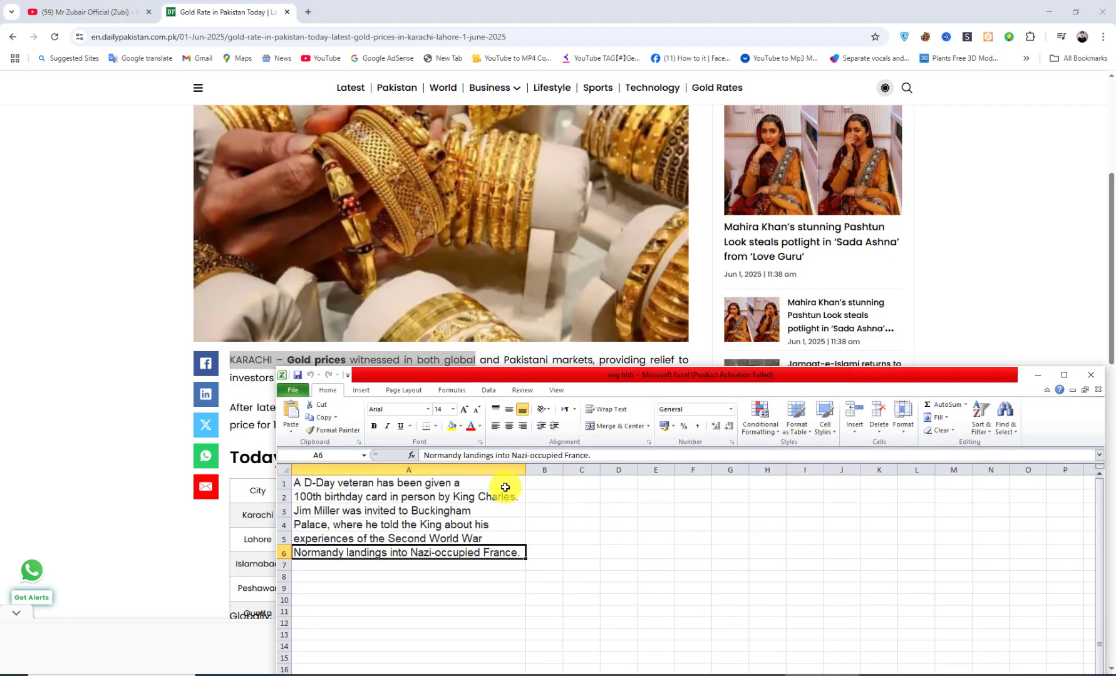
pyautogui.click(435, 486)
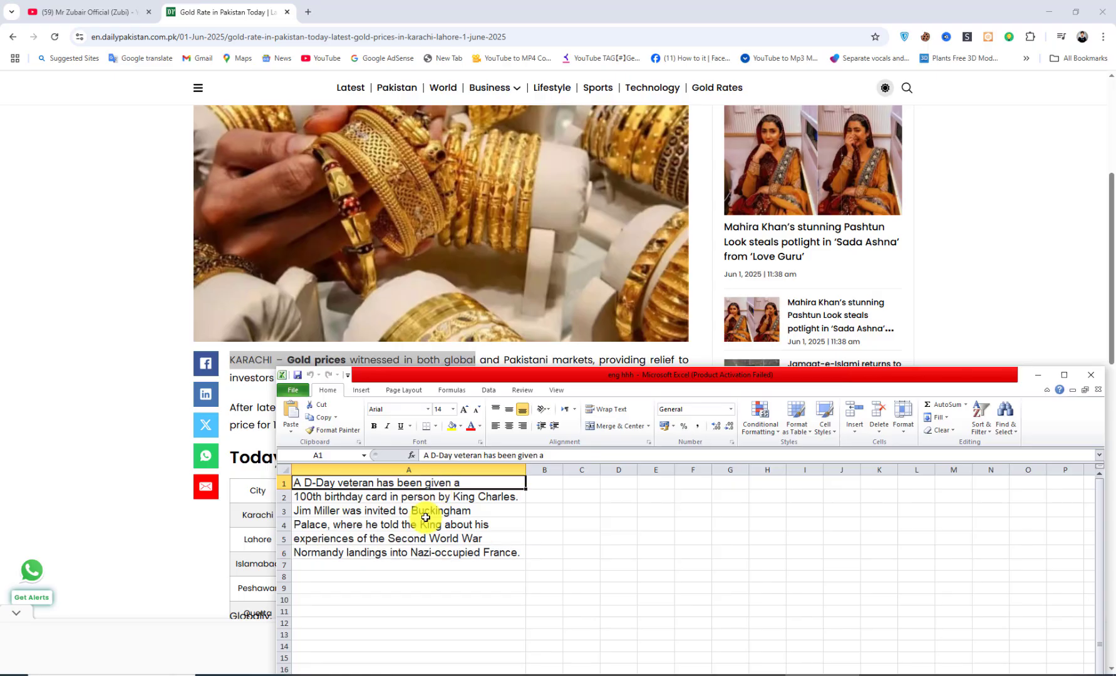
pyautogui.hotkey('ctrl', 'v')
# Replace cell A2 with the article's following words, "and Pakistani markets, providing relief to"
pyautogui.click(381, 500)
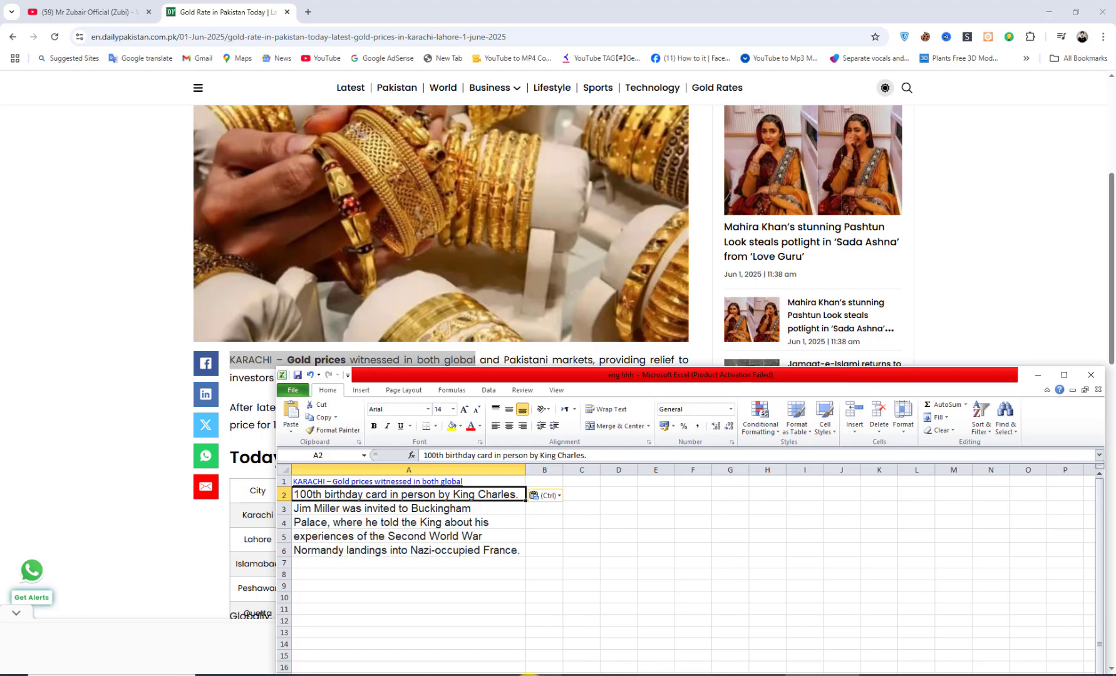
pyautogui.click(284, 675)
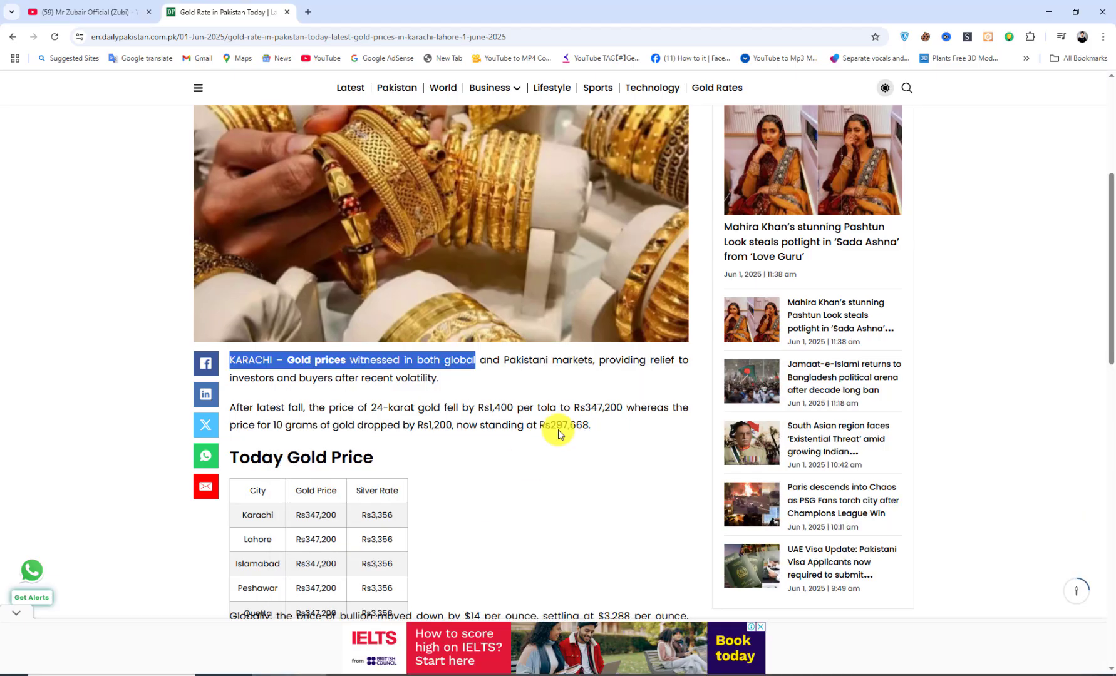
pyautogui.moveTo(481, 358); pyautogui.dragTo(692, 364)
pyautogui.hotkey('ctrl', 'c')
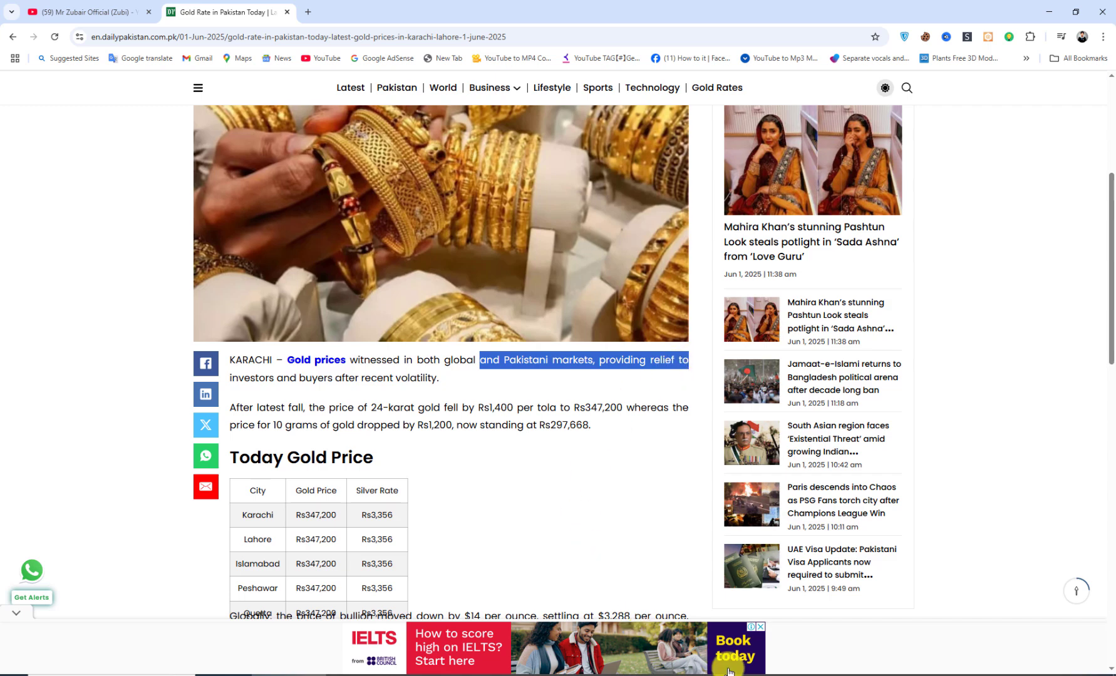
pyautogui.click(808, 674)
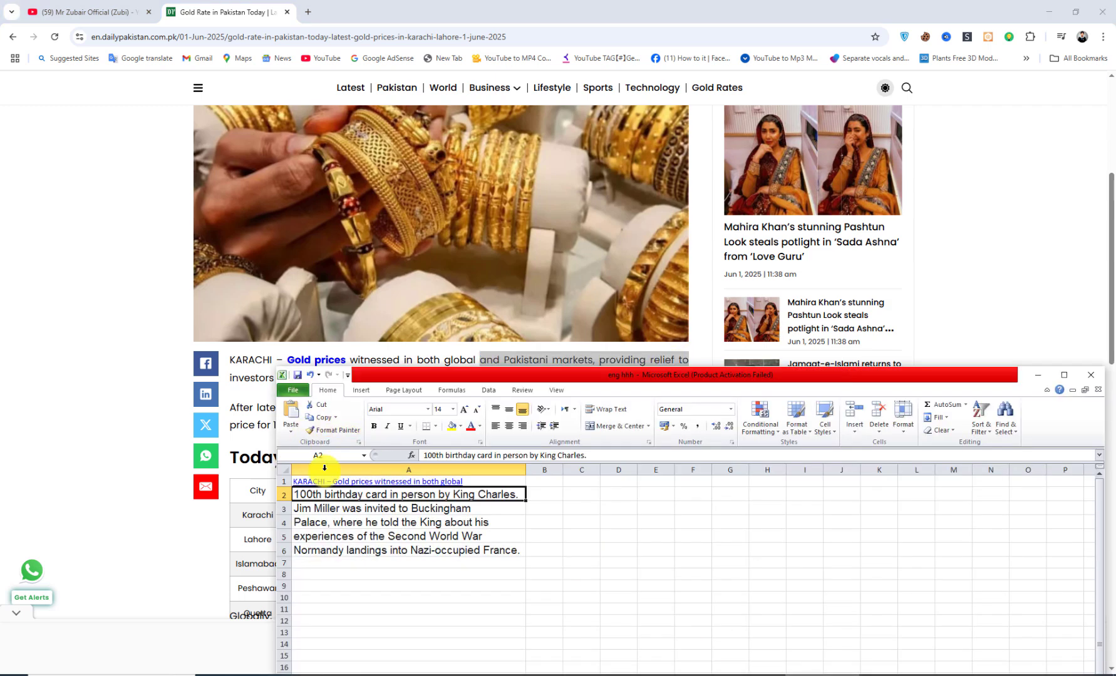
pyautogui.hotkey('ctrl', 'v')
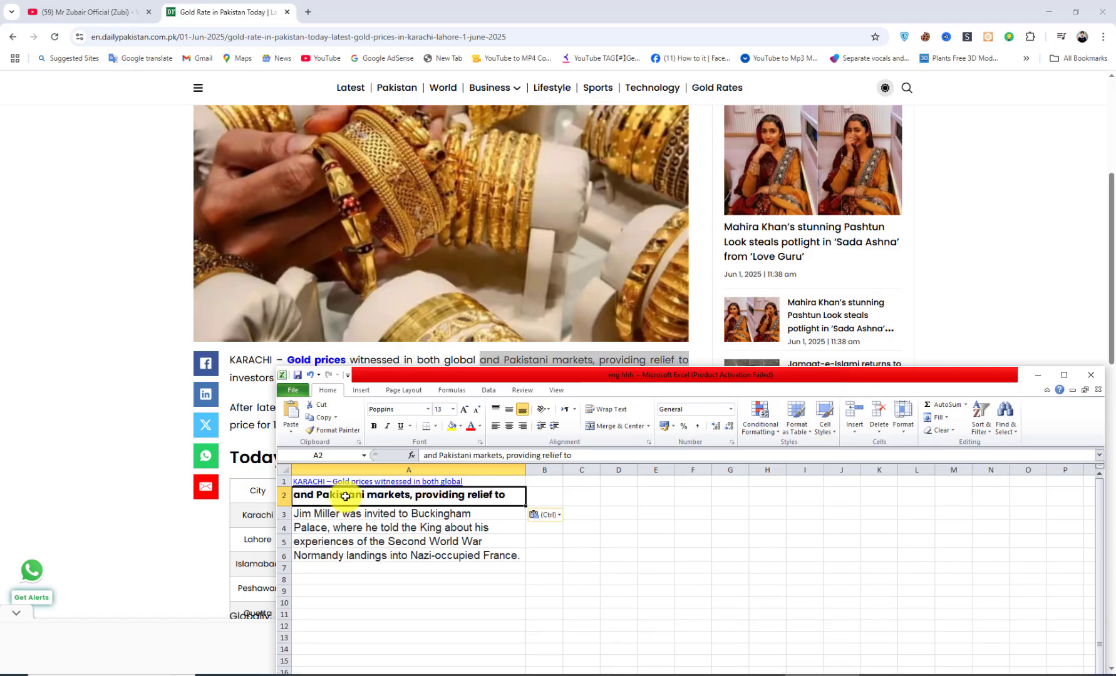
# Replace cell A3 with the end of the article's sentence, "investors and buyers after recent volatility."
pyautogui.click(403, 514)
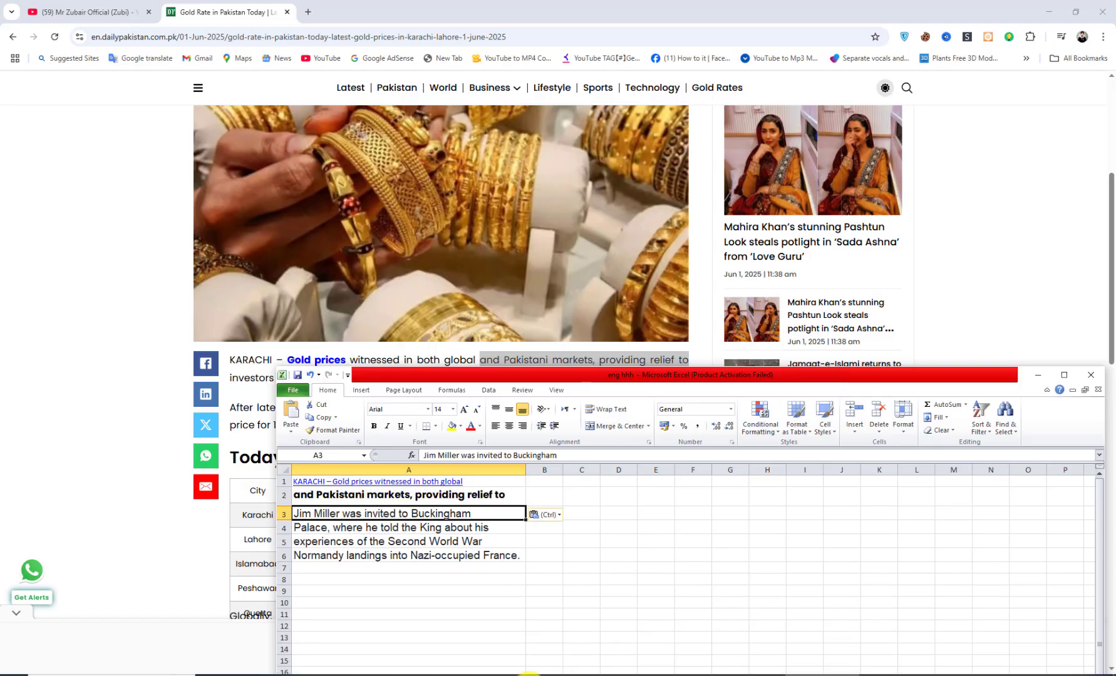
pyautogui.click(374, 675)
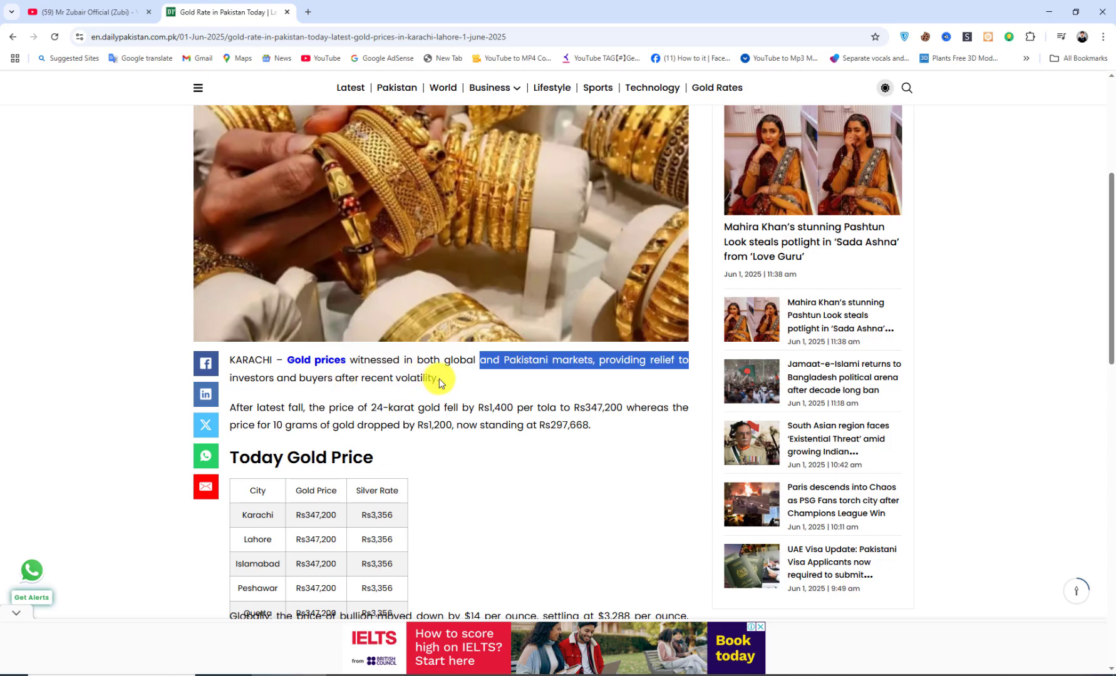
pyautogui.moveTo(440, 384); pyautogui.dragTo(233, 379)
pyautogui.hotkey('ctrl', 'c')
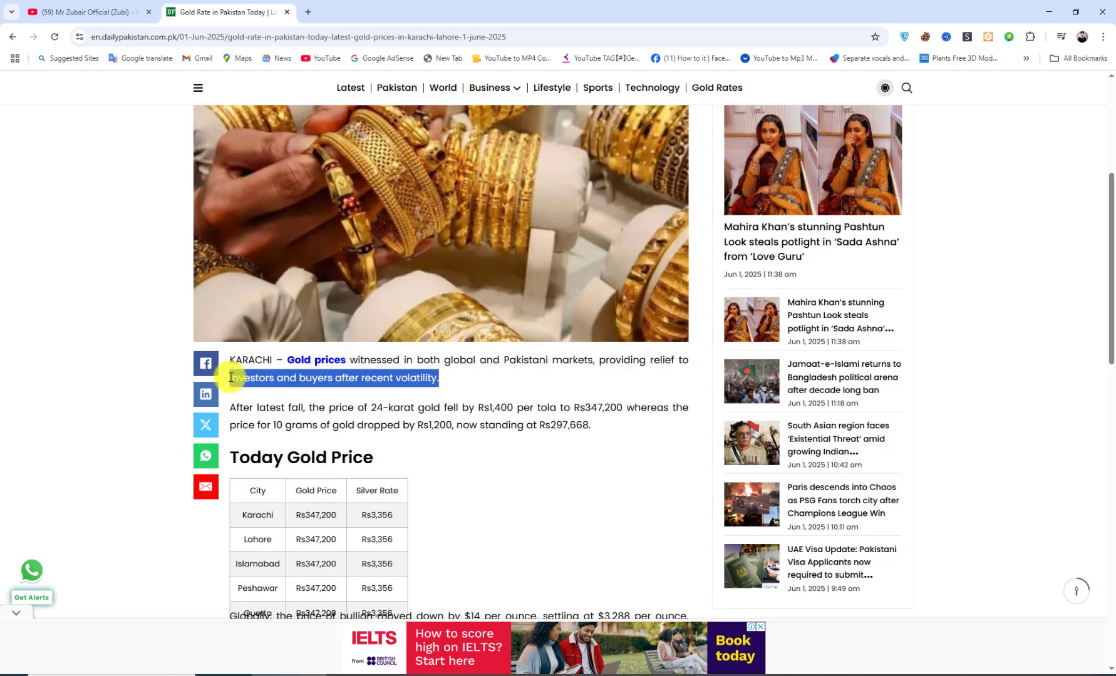
pyautogui.click(775, 675)
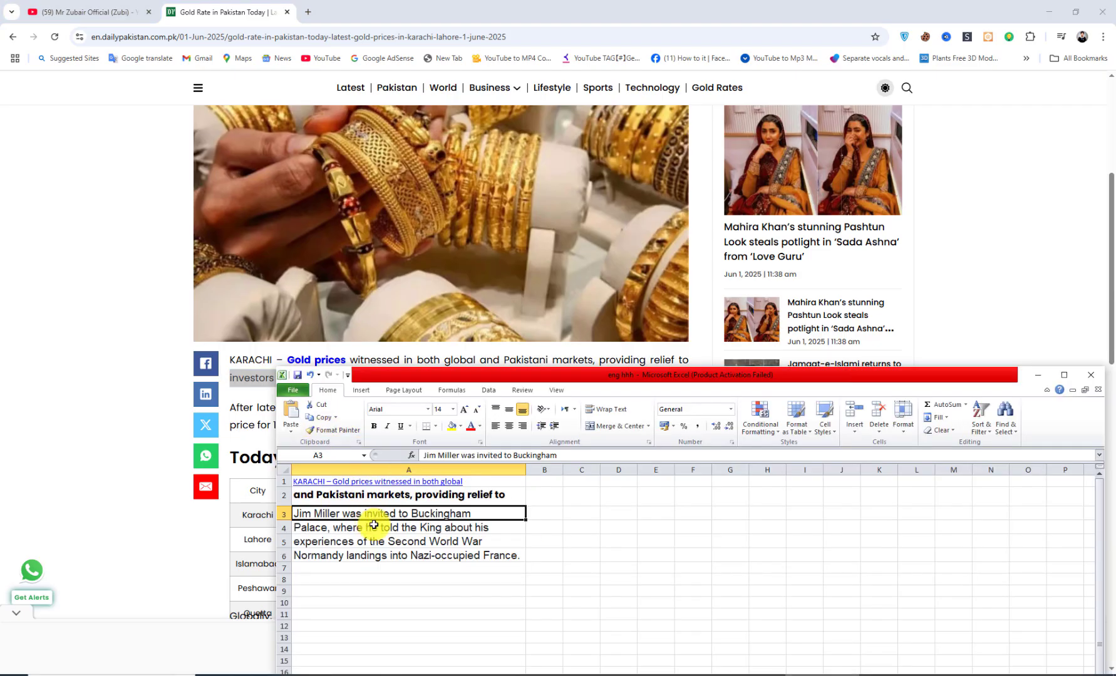
pyautogui.hotkey('ctrl', 'v')
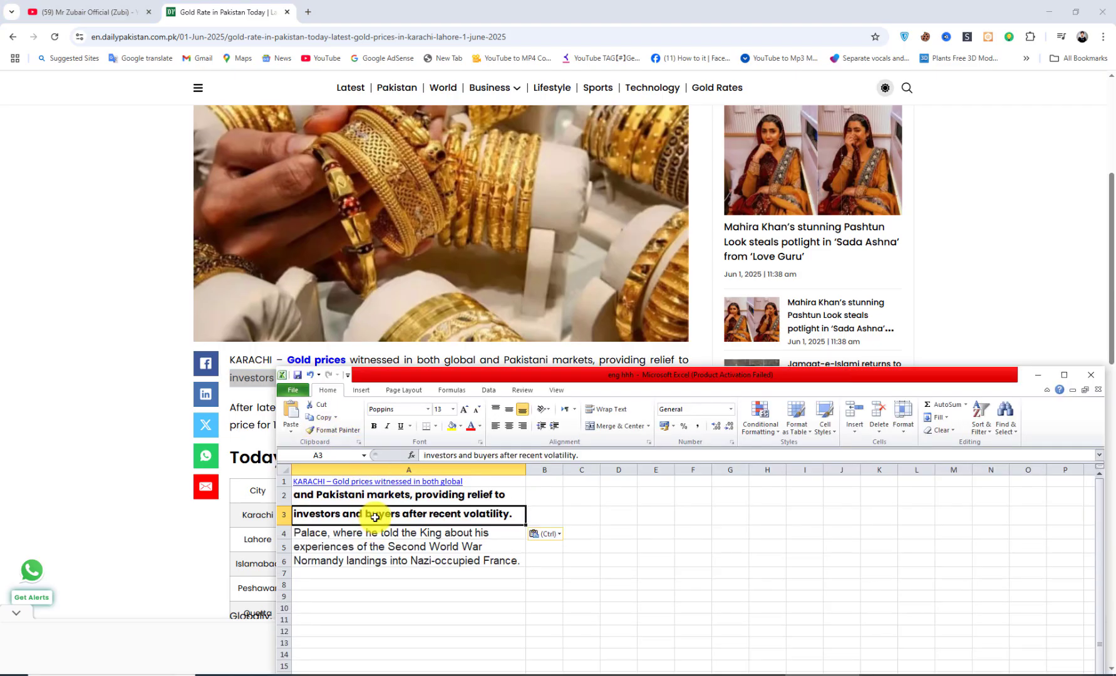
# Leave the edited cells and switch to vMix to check the zoom text in the live title
pyautogui.press('ctrl')
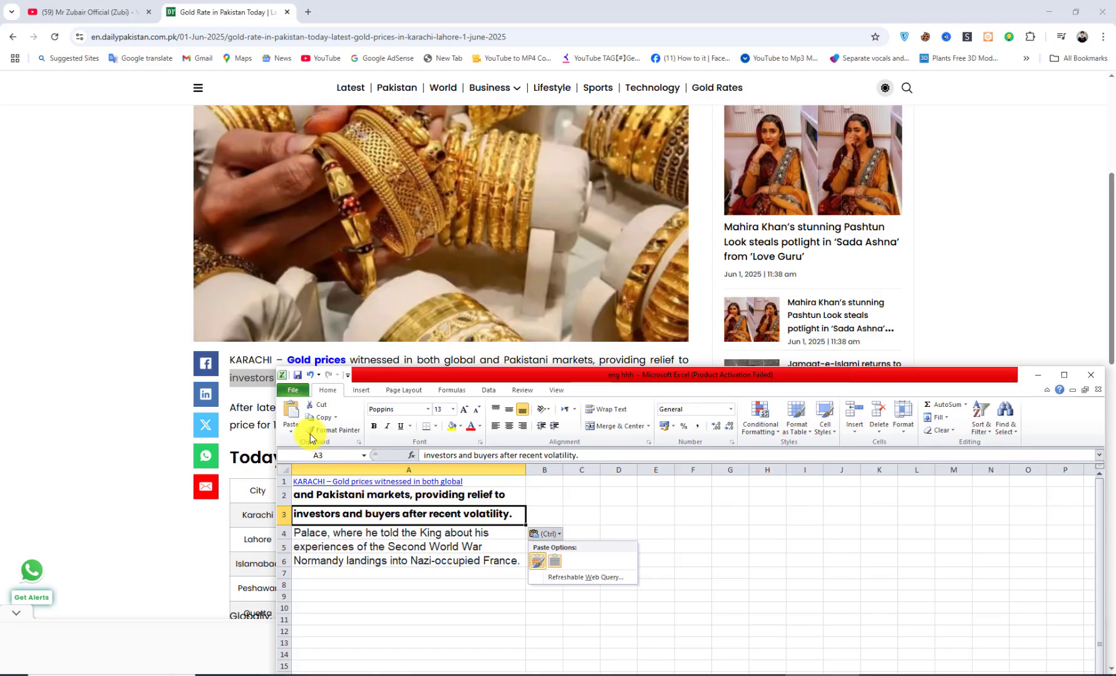
pyautogui.click(475, 604)
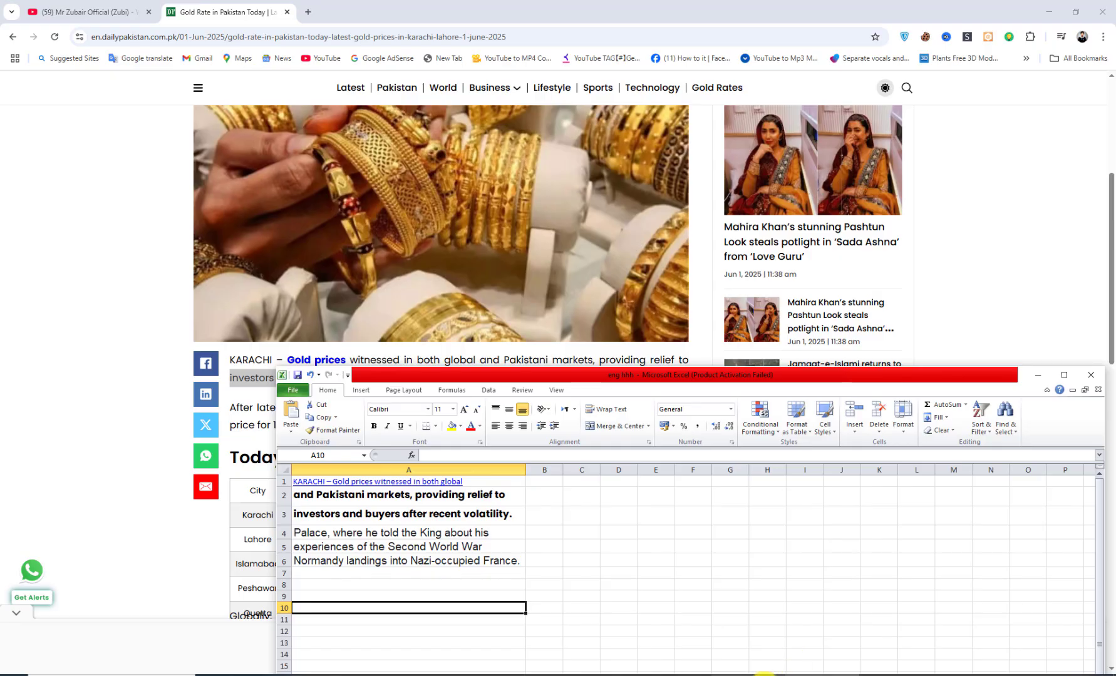
pyautogui.click(764, 675)
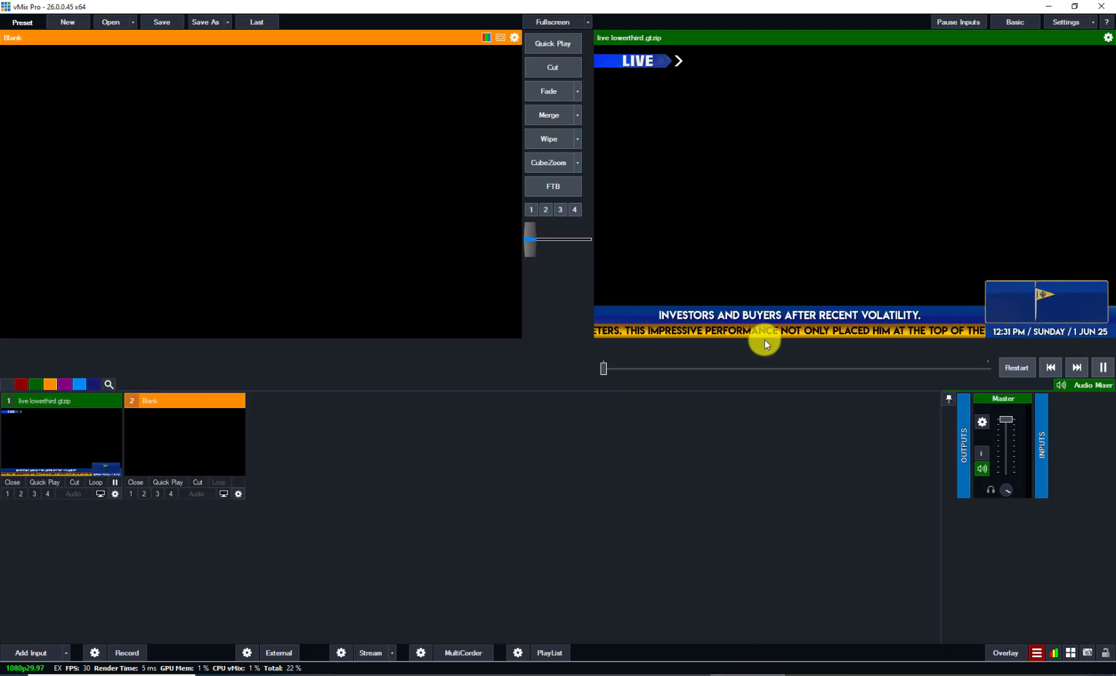